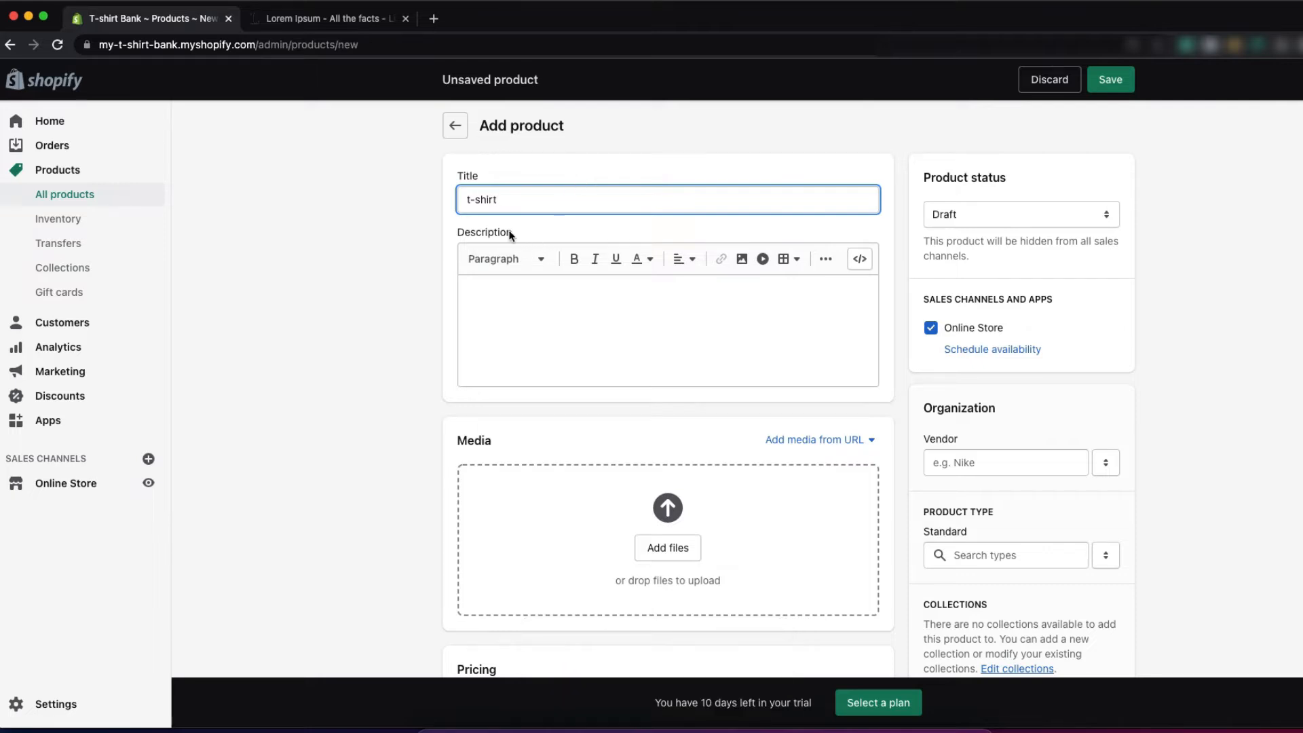
# Step: Fill the product description with the first Lorem Ipsum paragraph copied from the lipsum.com page
pyautogui.click(541, 313)
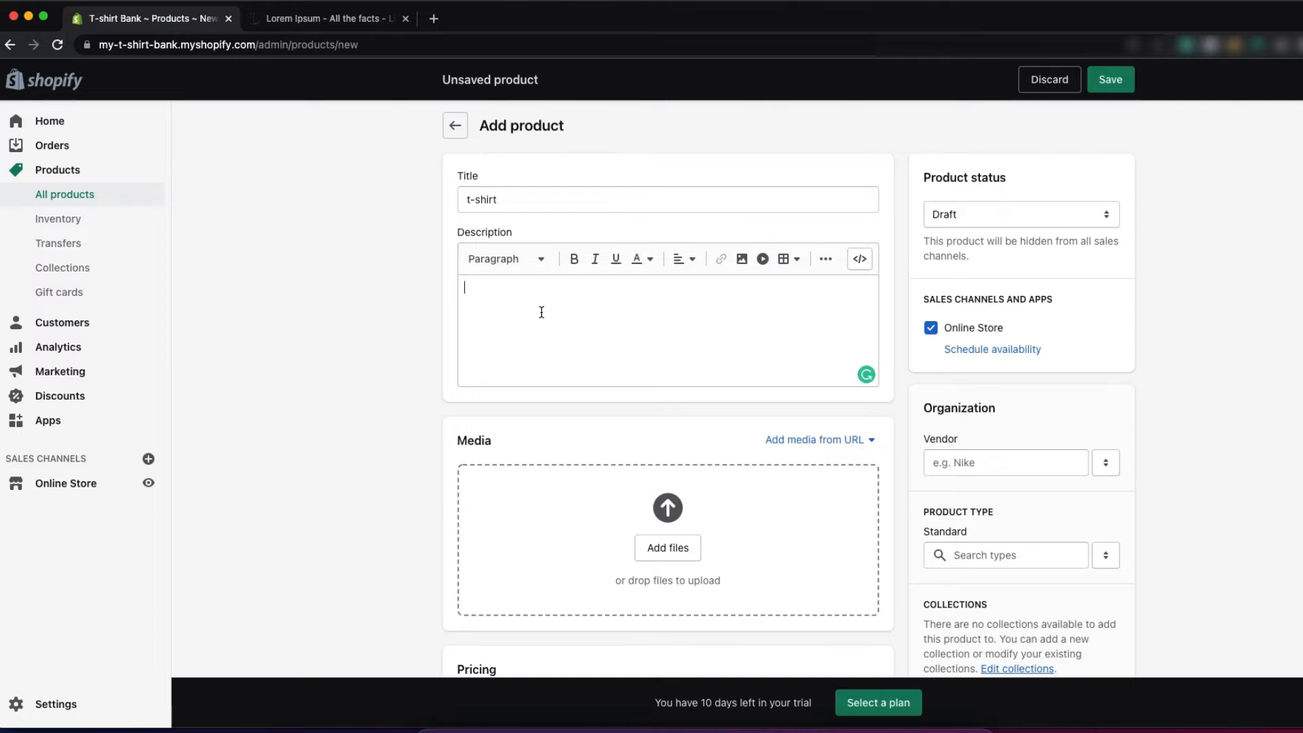
pyautogui.click(326, 19)
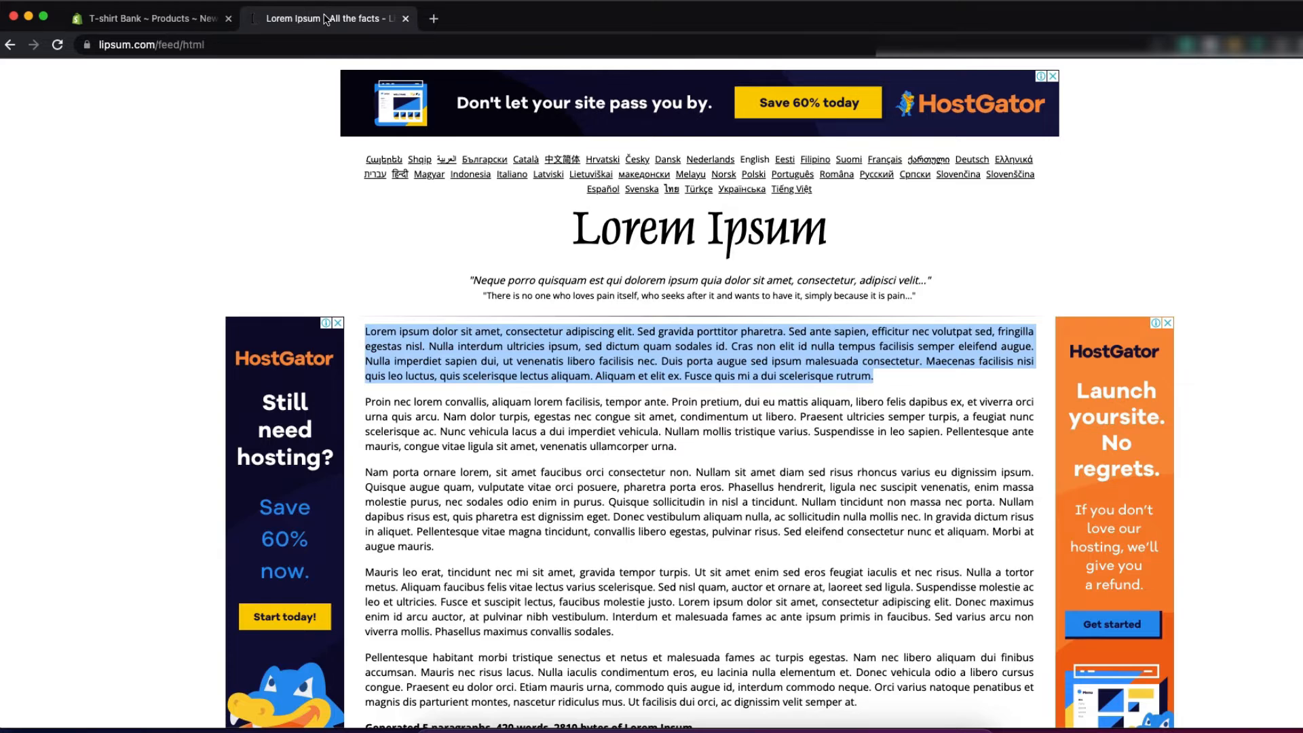
pyautogui.click(473, 324)
pyautogui.moveTo(365, 331); pyautogui.dragTo(877, 387)
pyautogui.rightClick(845, 356)
pyautogui.click(874, 392)
pyautogui.click(153, 19)
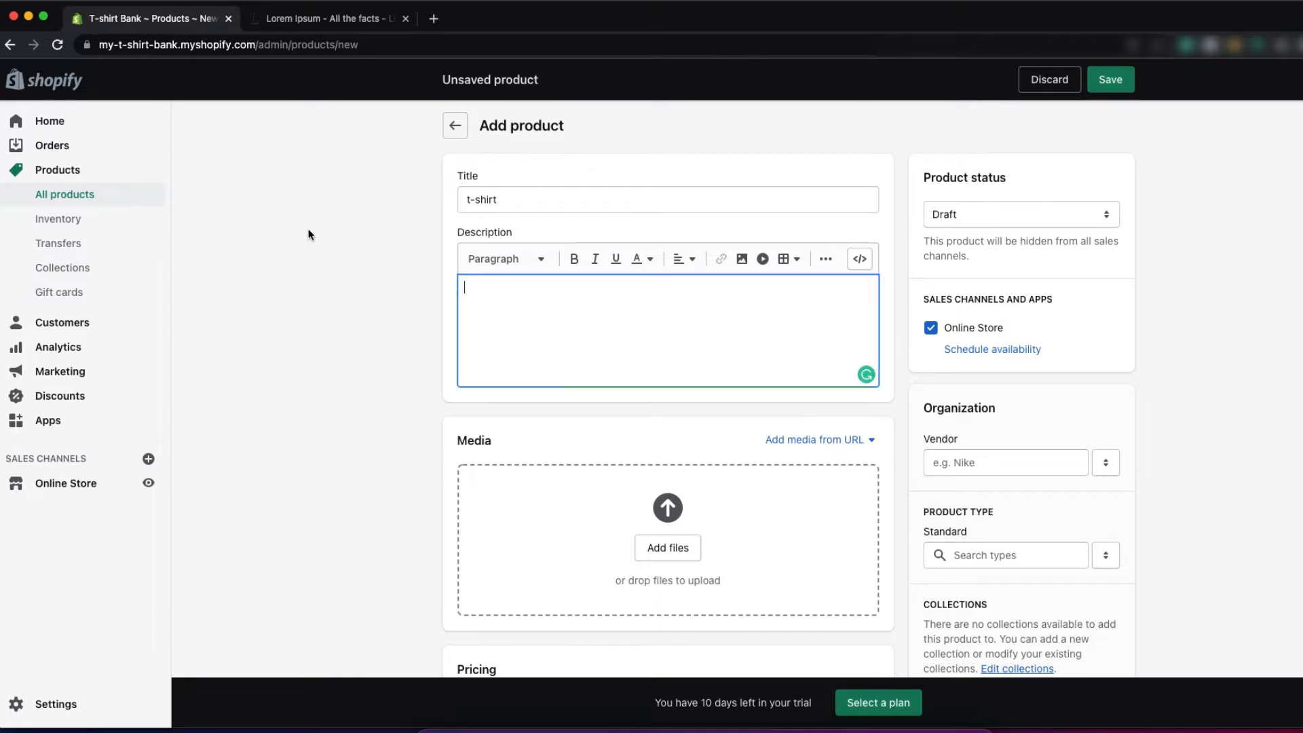
pyautogui.rightClick(465, 287)
pyautogui.click(512, 395)
# Step: Upload blue vneck.png from the Downloads folder as the product's media
pyautogui.scroll(-5, 507, 397)
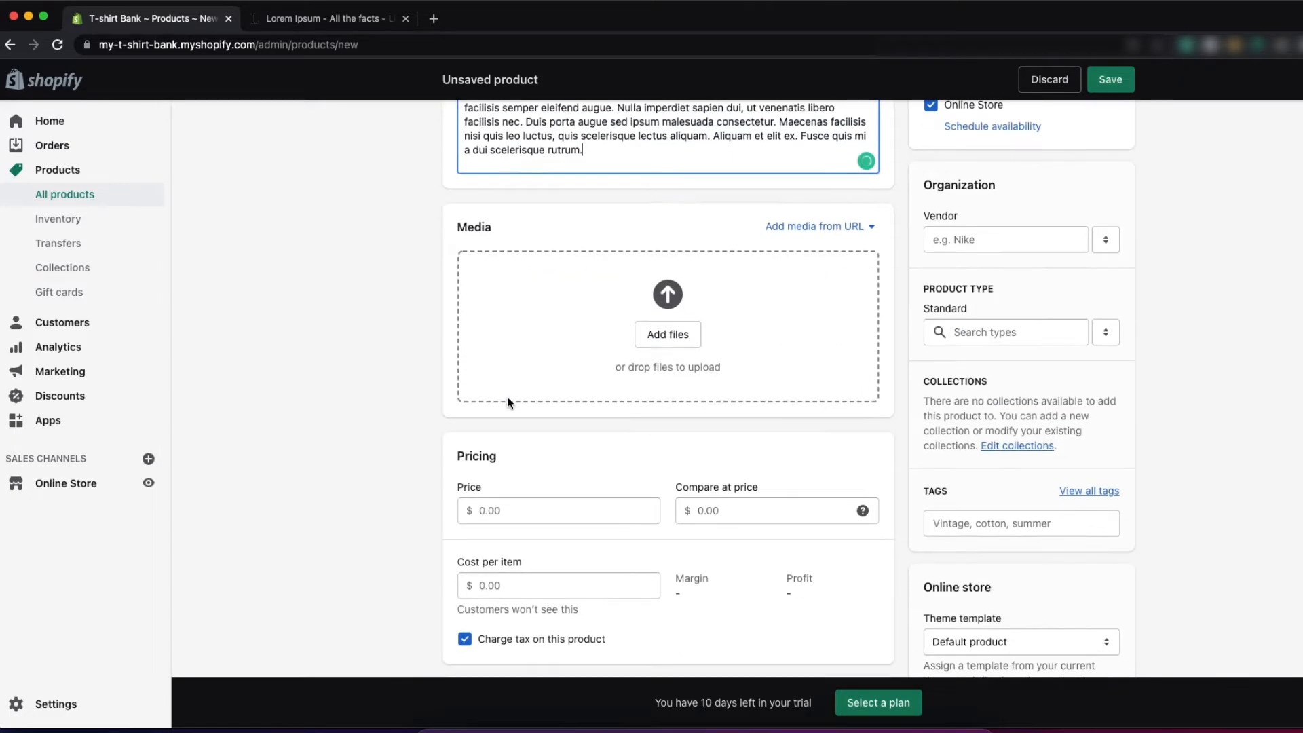
pyautogui.click(547, 209)
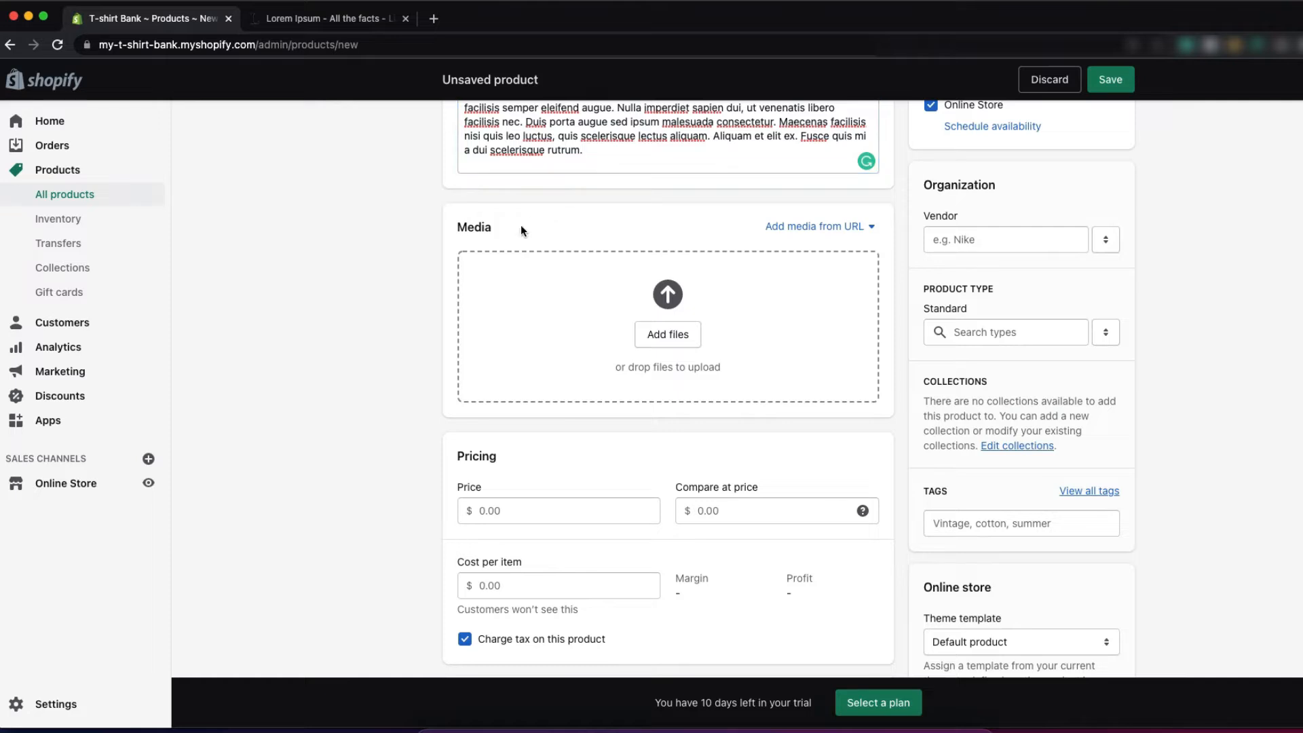
pyautogui.click(661, 335)
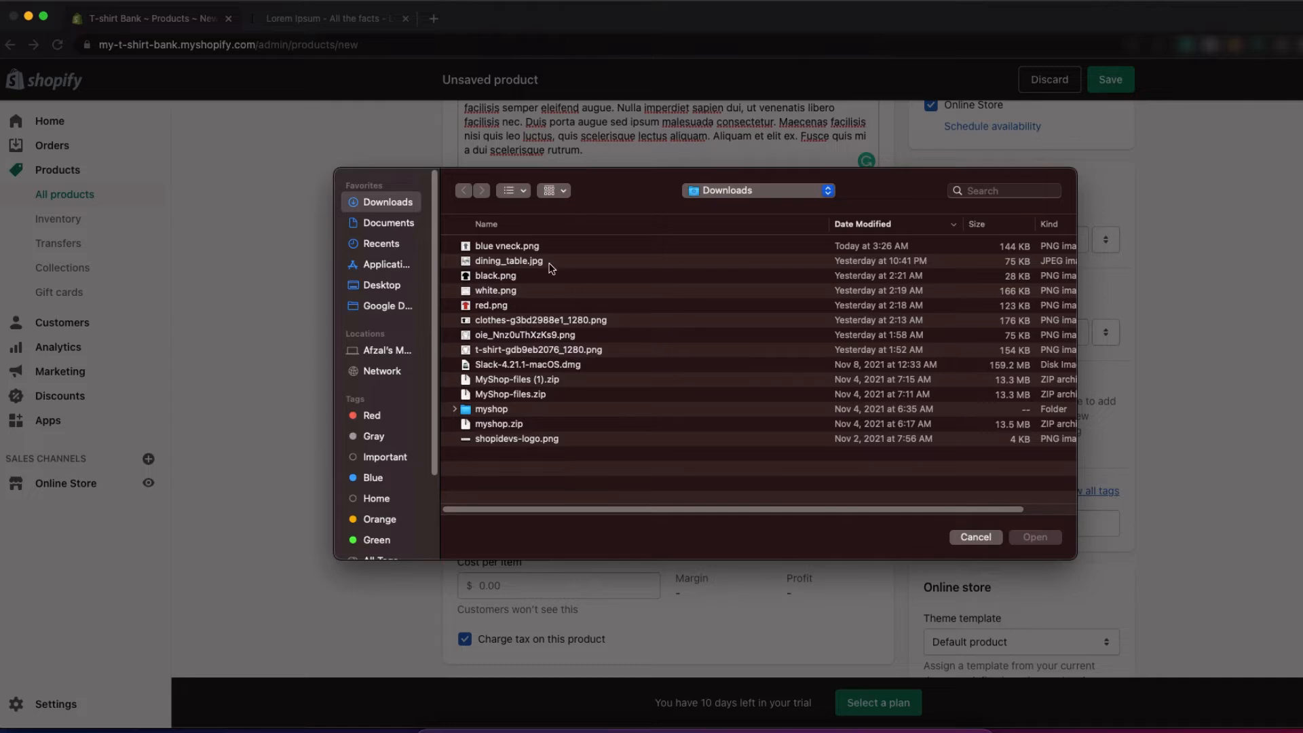
pyautogui.click(533, 248)
pyautogui.click(1043, 538)
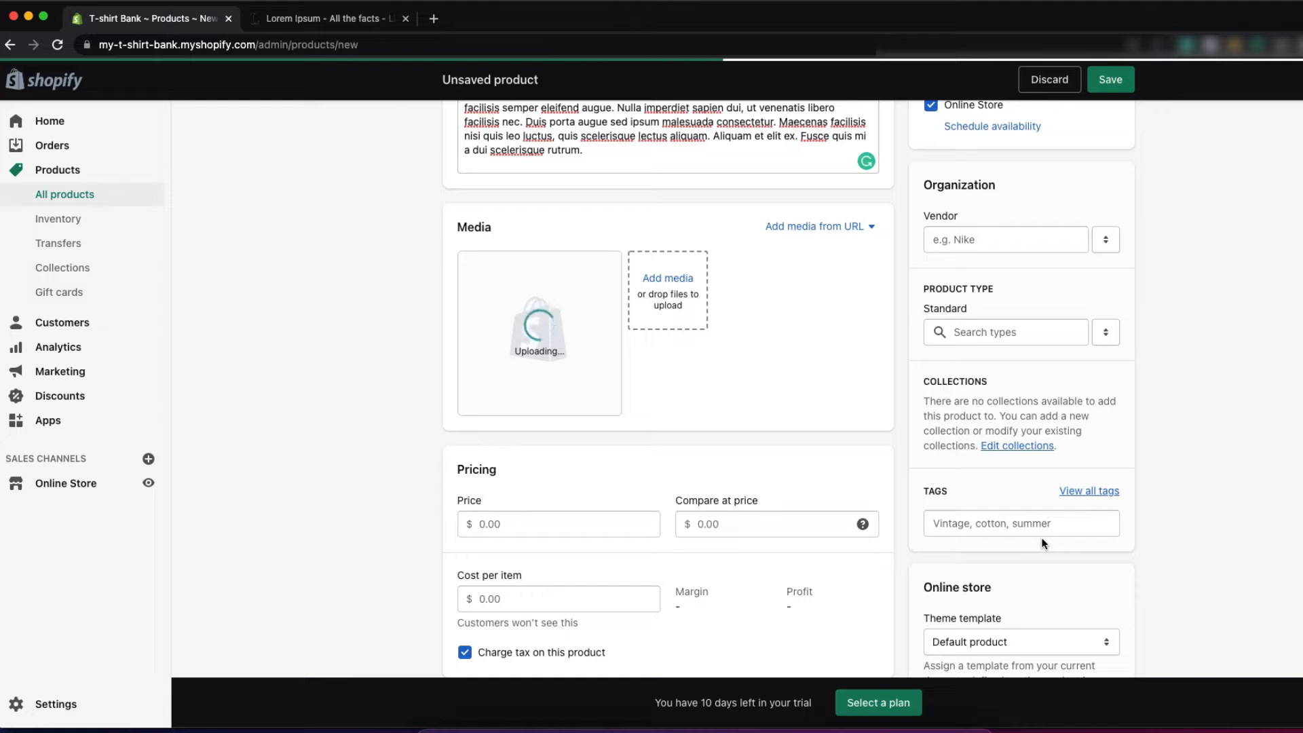
# Step: Set the product's price to $12 and its compare at price to $15
pyautogui.scroll(-3, 726, 456)
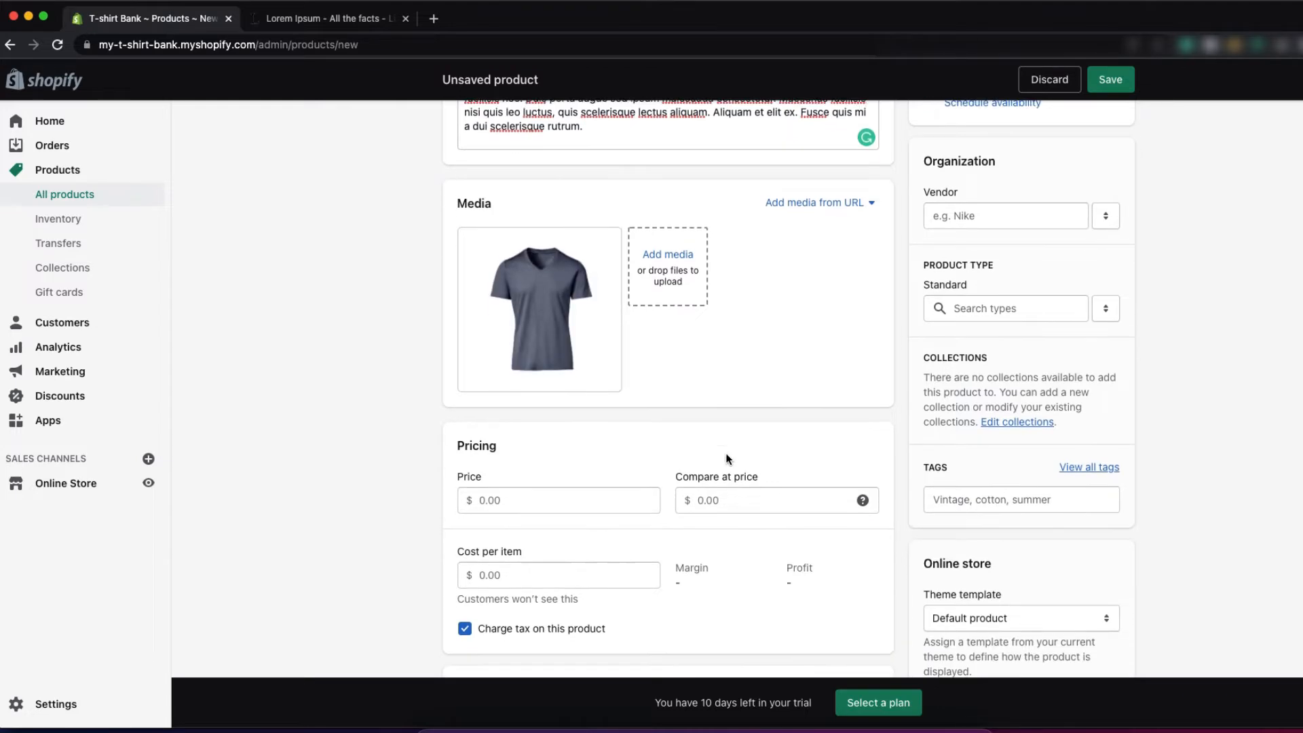
pyautogui.scroll(-5, 721, 463)
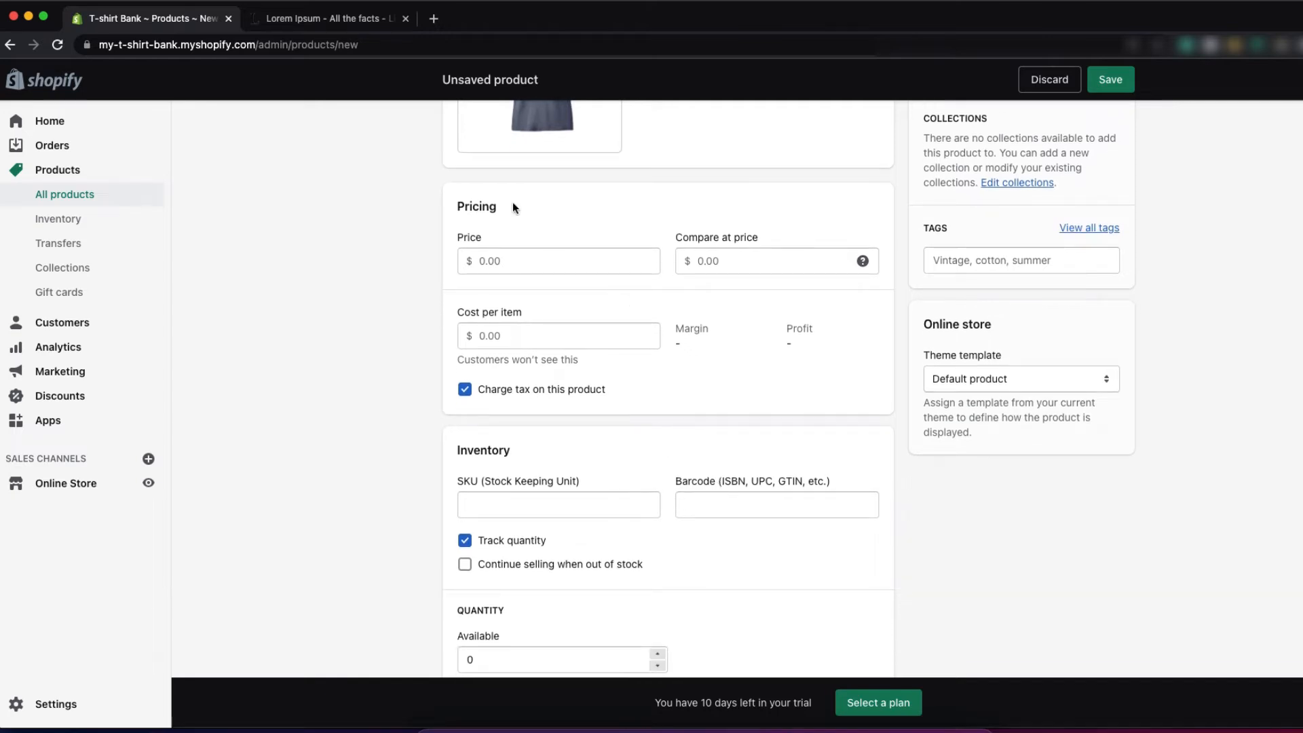
pyautogui.click(528, 268)
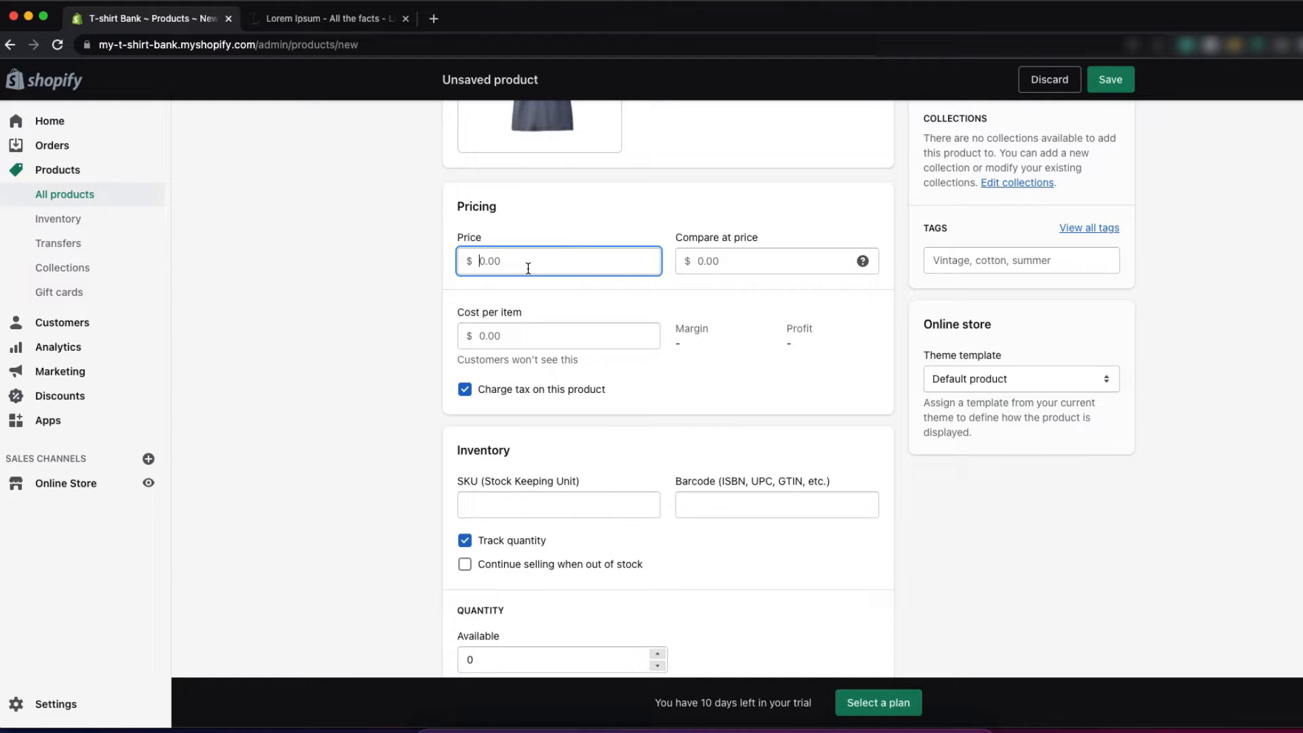
pyautogui.write('12')
pyautogui.click(692, 307)
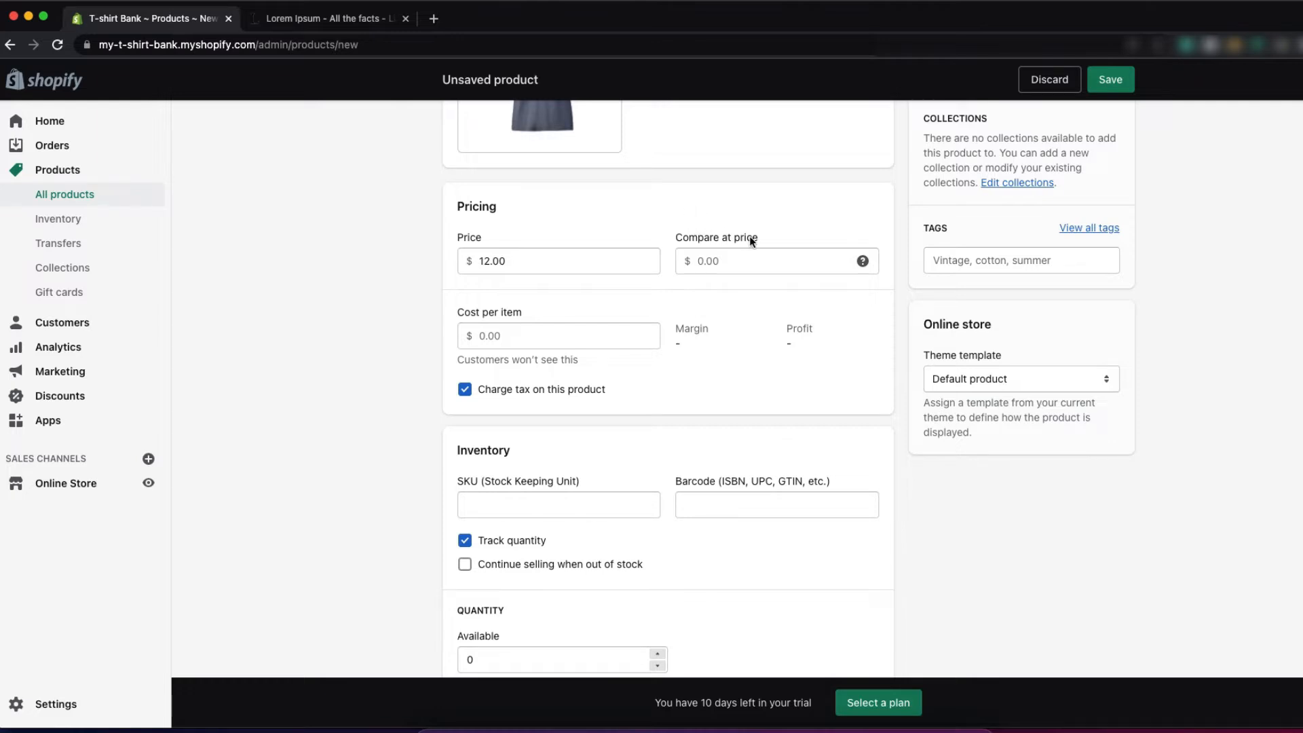
pyautogui.click(722, 261)
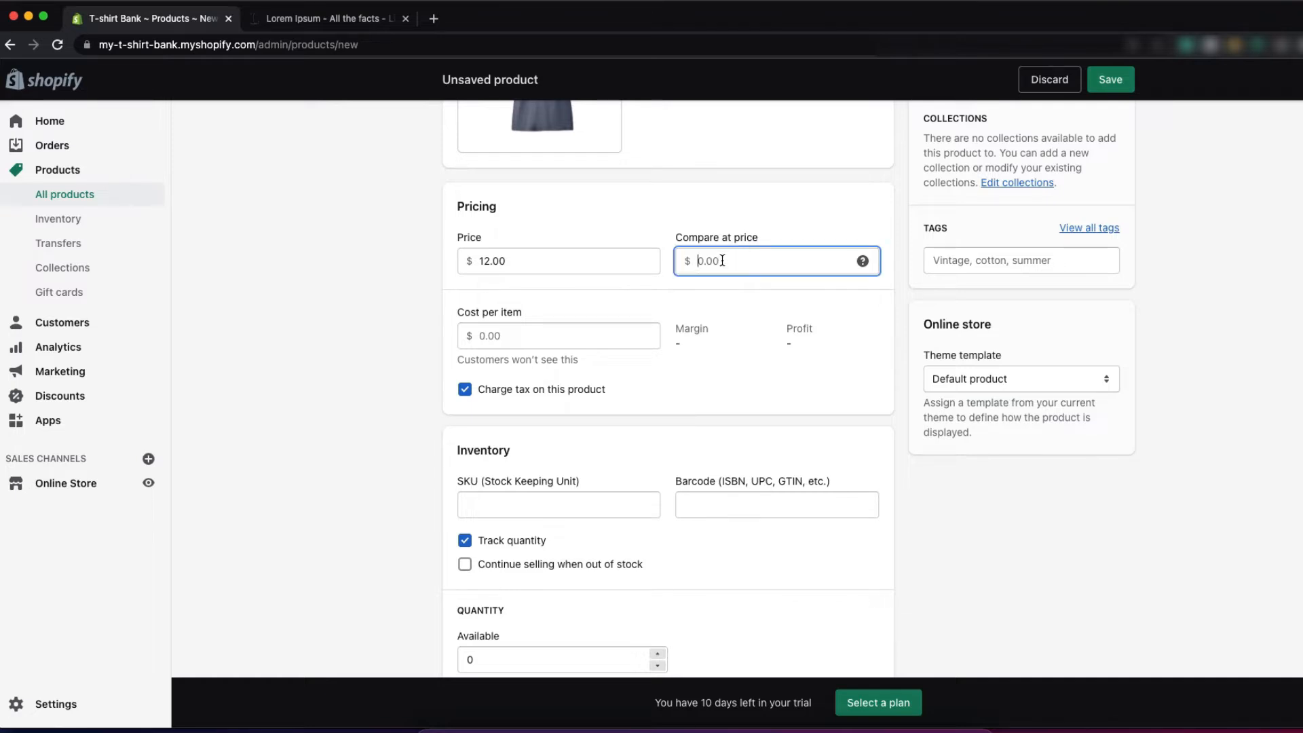
pyautogui.write('15')
pyautogui.click(750, 317)
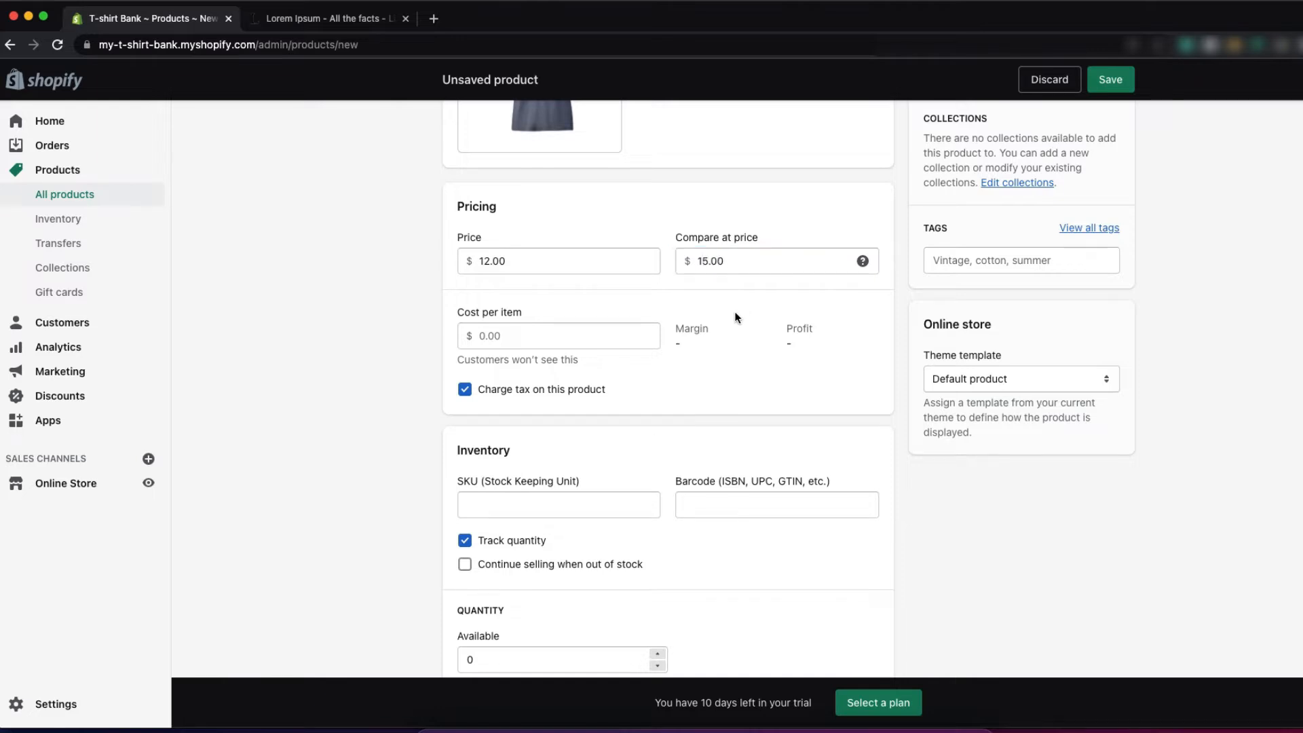
# Step: Set the cost per item to $6 and turn off charging tax on this product
pyautogui.click(500, 336)
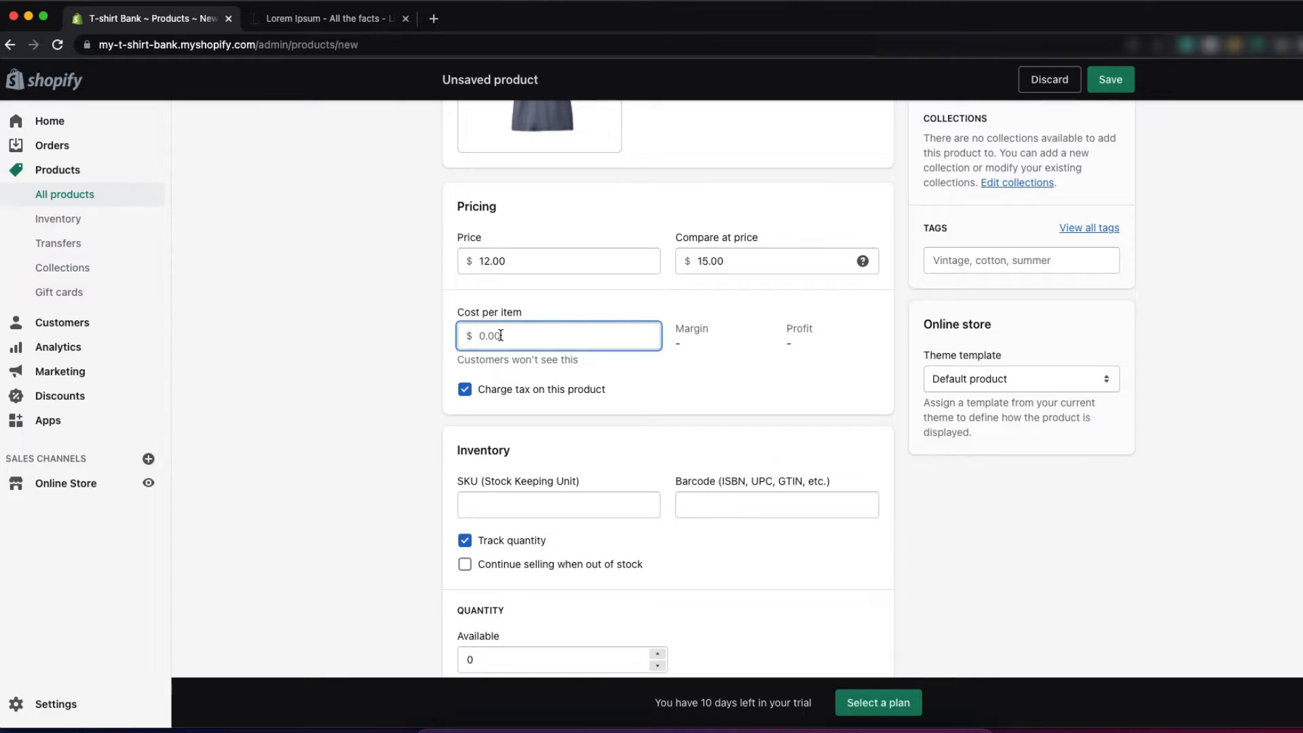
pyautogui.write('6')
pyautogui.click(666, 366)
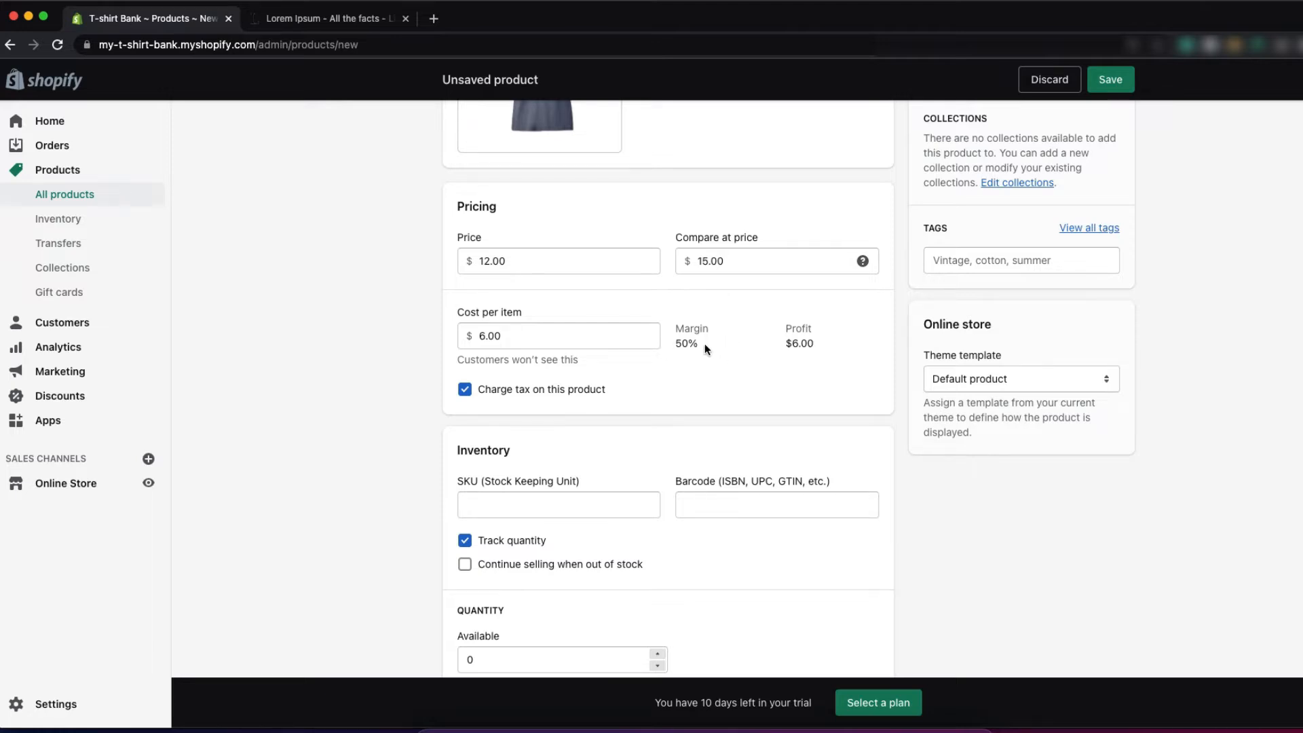
pyautogui.scroll(-3, 705, 344)
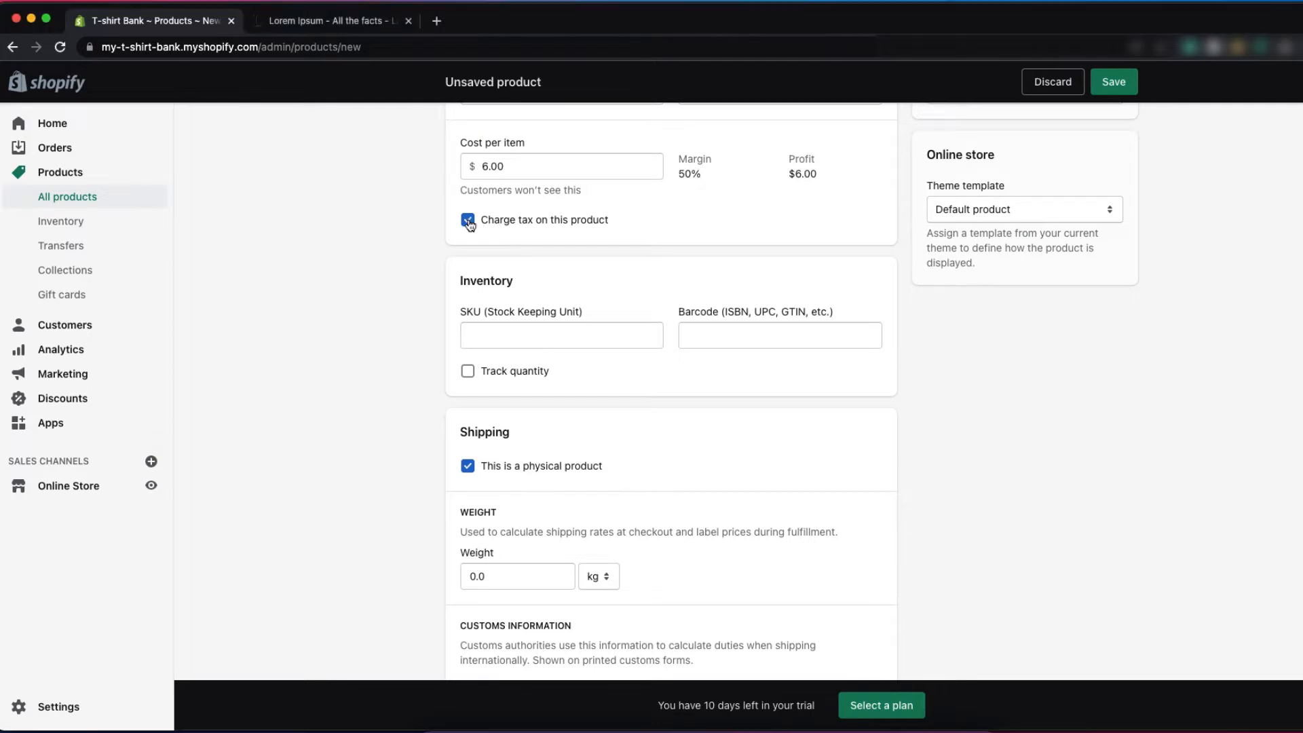
pyautogui.click(467, 220)
# Step: Enter t100 as the product's SKU and leave the barcode empty
pyautogui.scroll(-1, 540, 275)
pyautogui.scroll(-1, 540, 271)
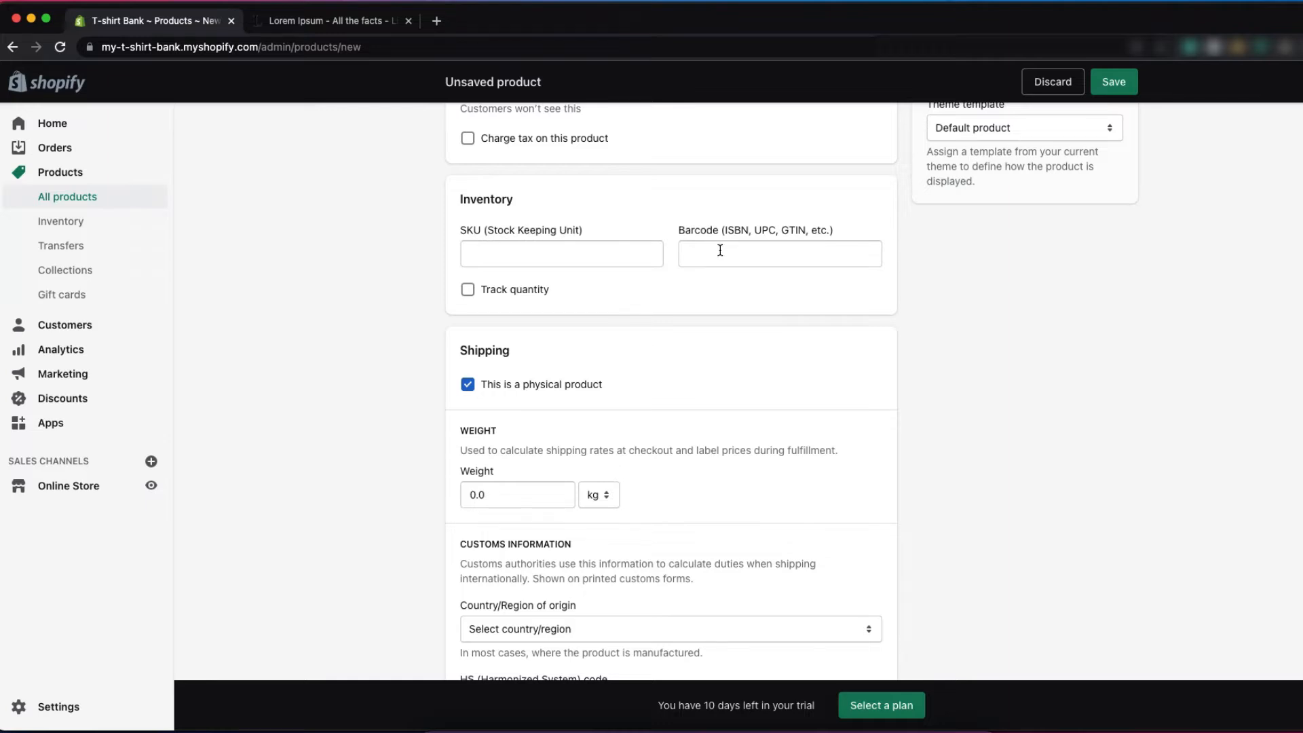
pyautogui.click(490, 253)
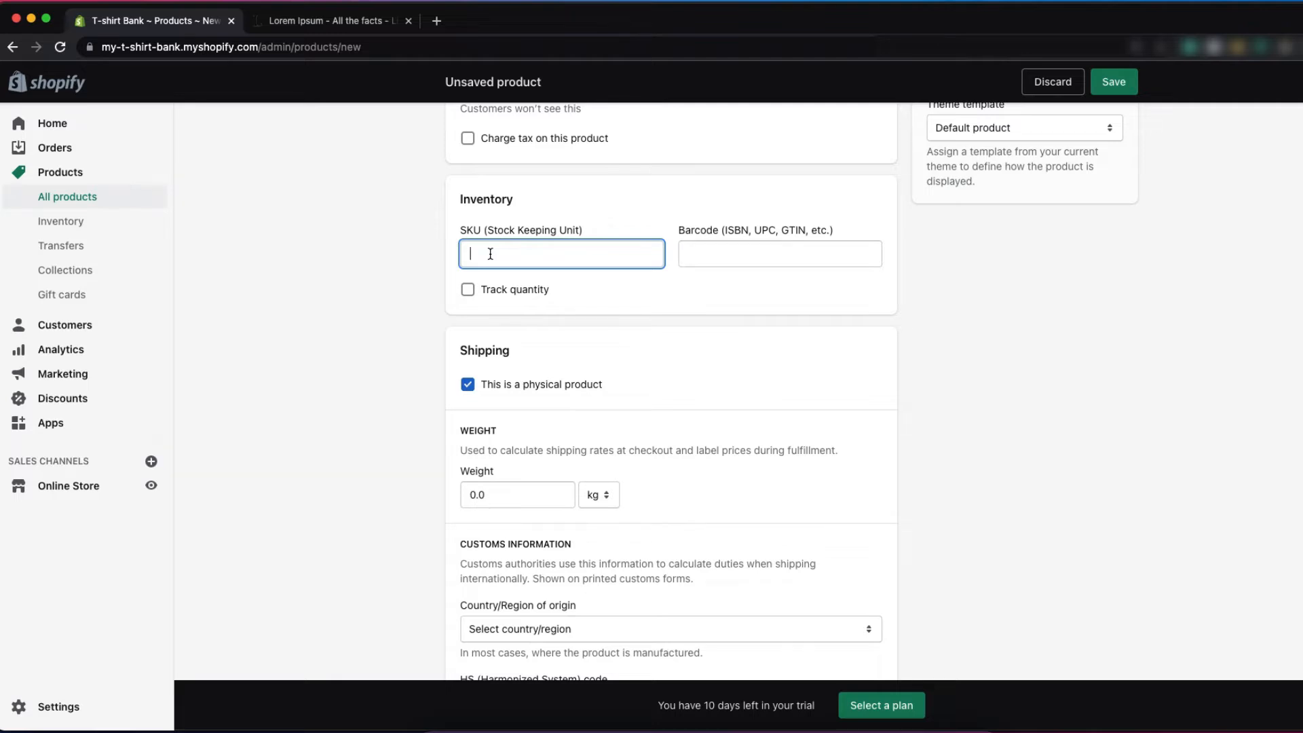
pyautogui.write('t100')
pyautogui.click(716, 256)
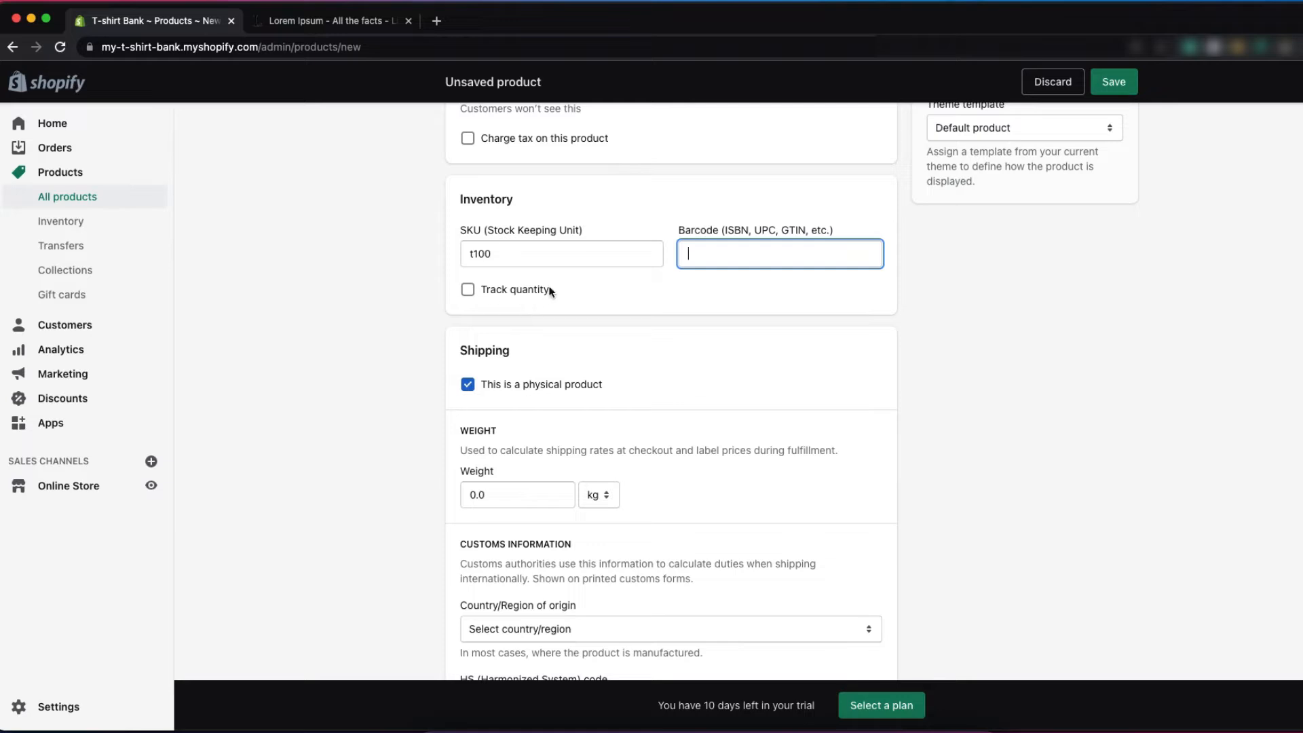
# Step: Enable quantity tracking for the product and set the available quantity to 10
pyautogui.click(468, 291)
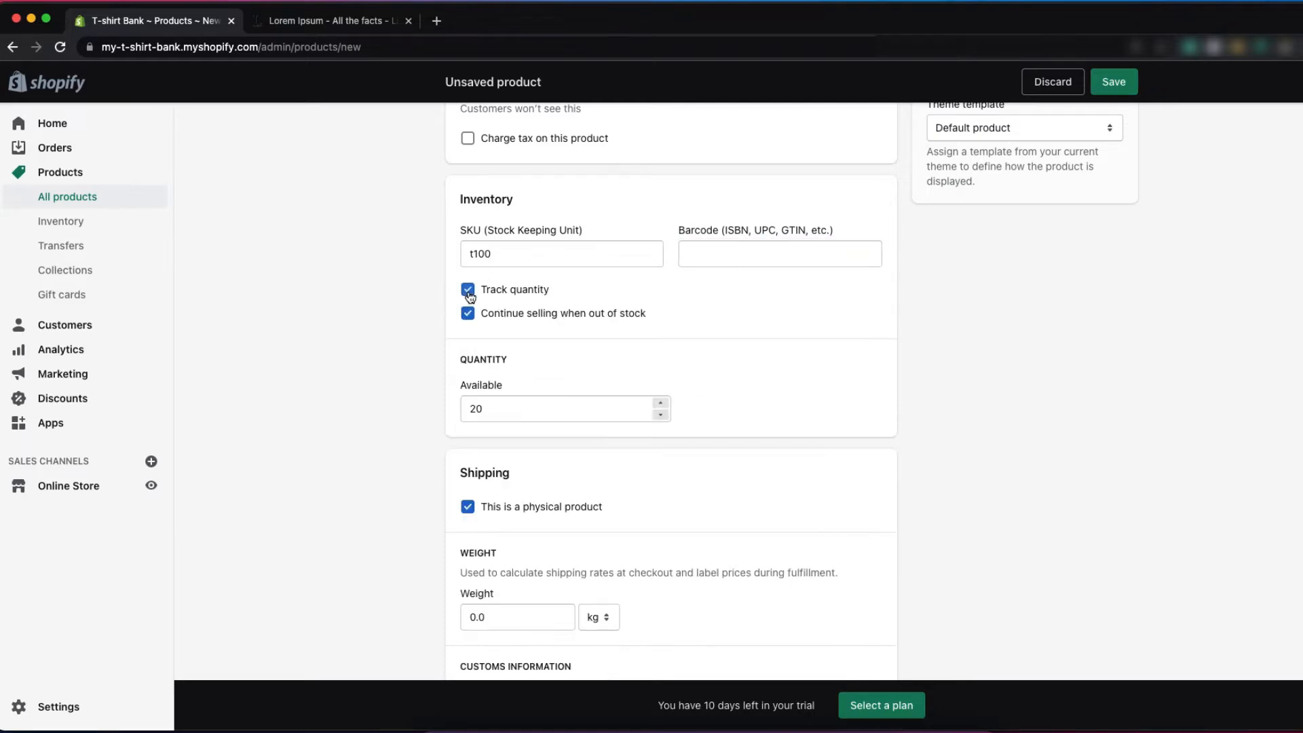
pyautogui.click(495, 407)
pyautogui.press('BackSpace')
pyautogui.press('BackSpace')
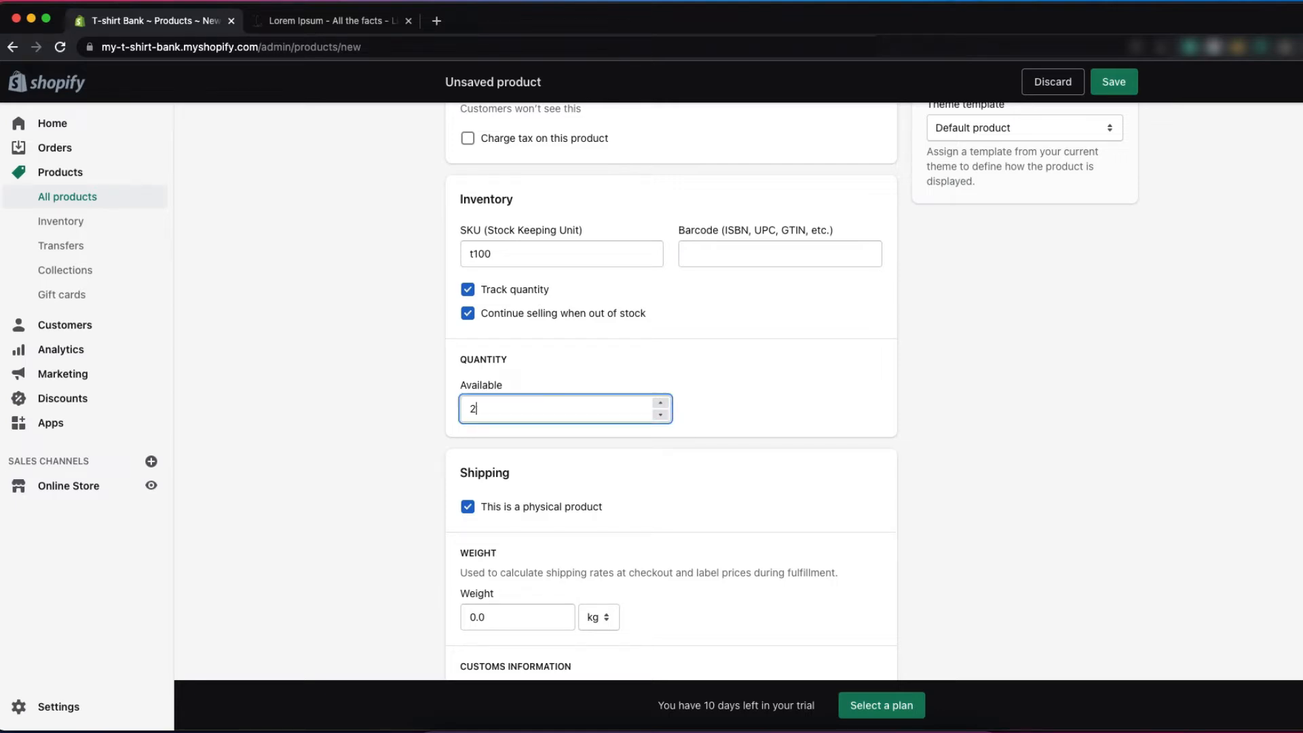
pyautogui.write('10')
pyautogui.click(577, 371)
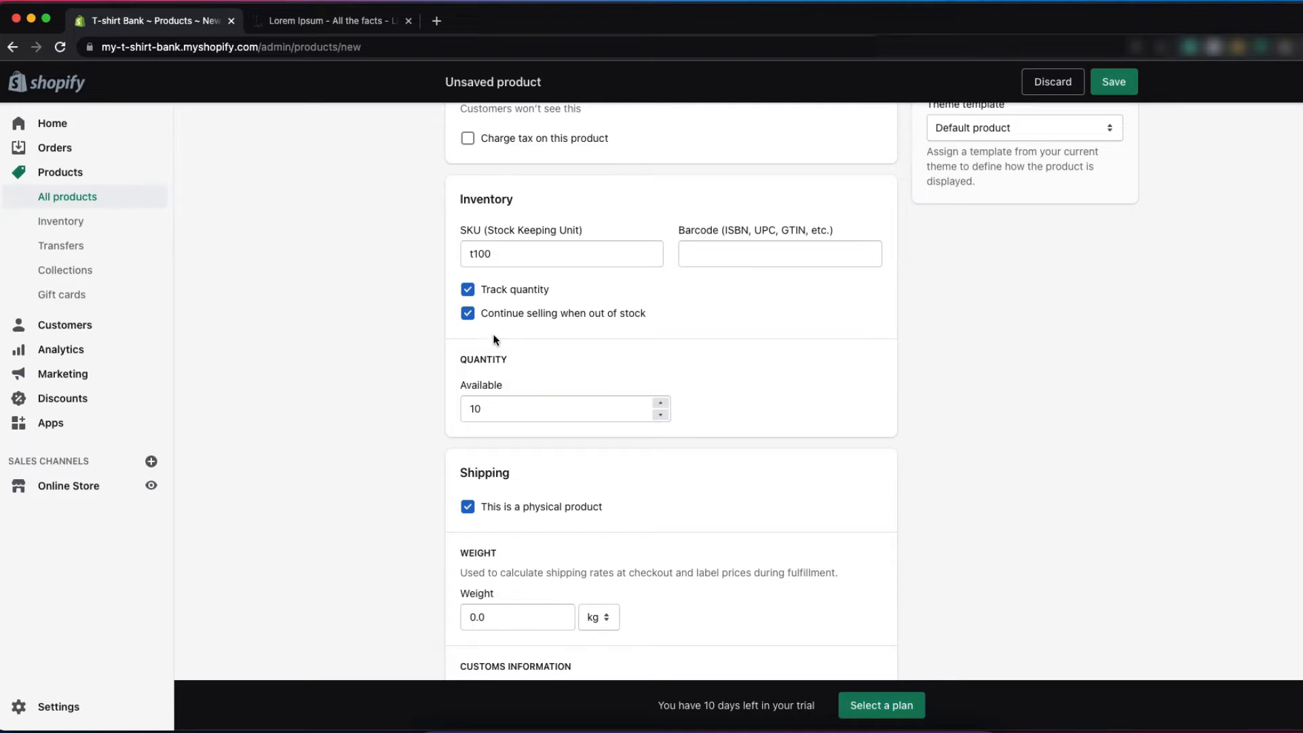
pyautogui.click(468, 315)
pyautogui.click(469, 319)
pyautogui.scroll(-4, 658, 329)
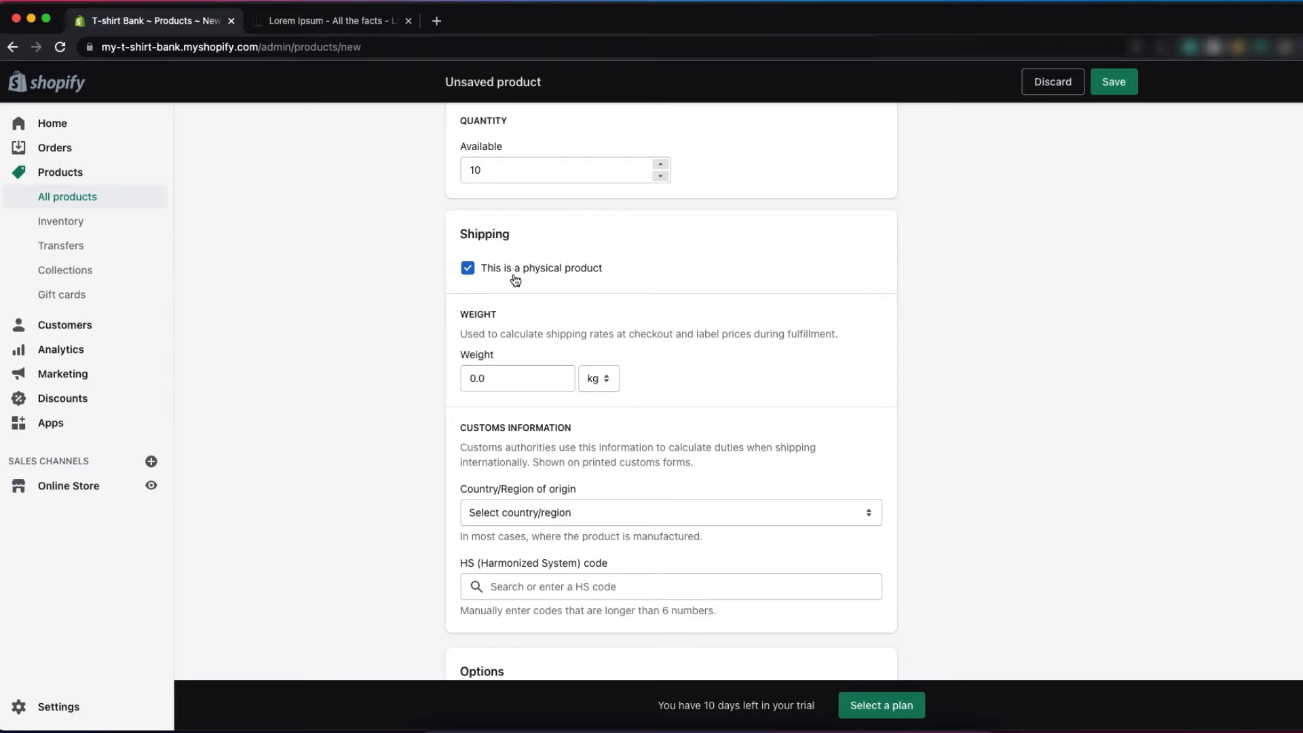
pyautogui.click(468, 272)
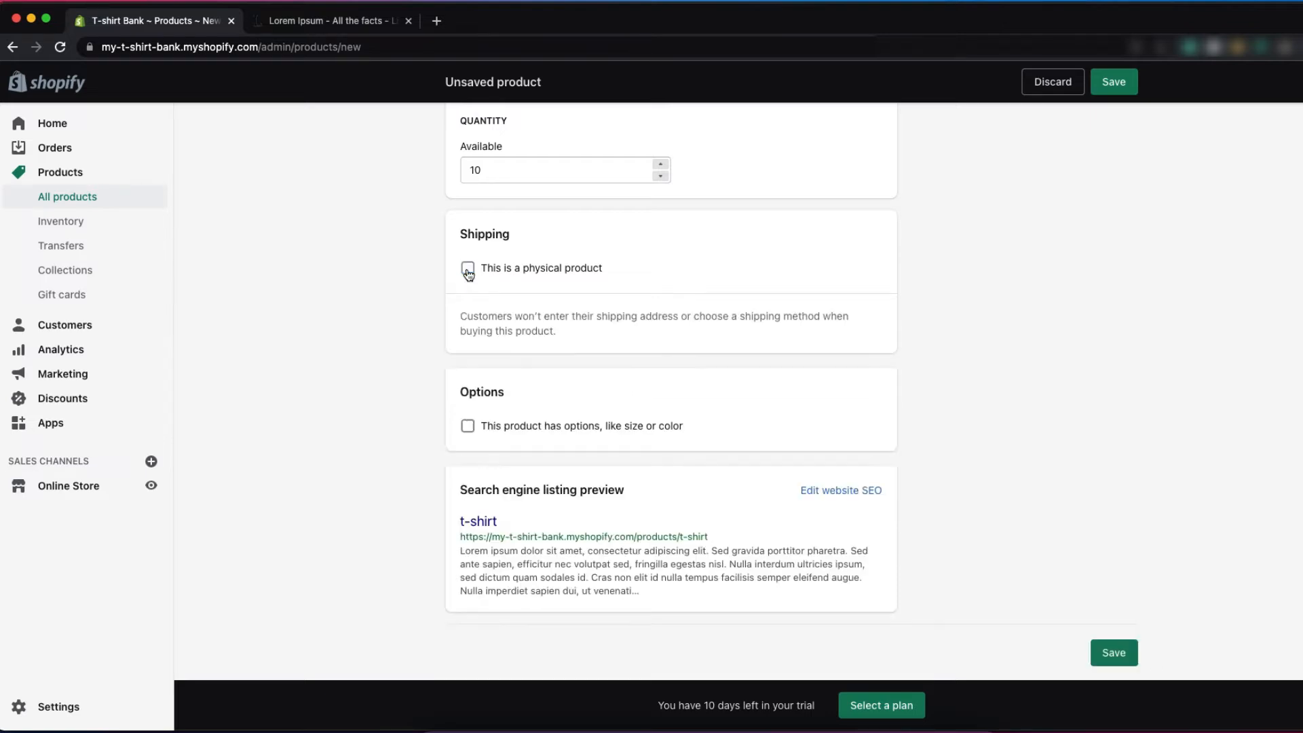
pyautogui.scroll(-1, 469, 275)
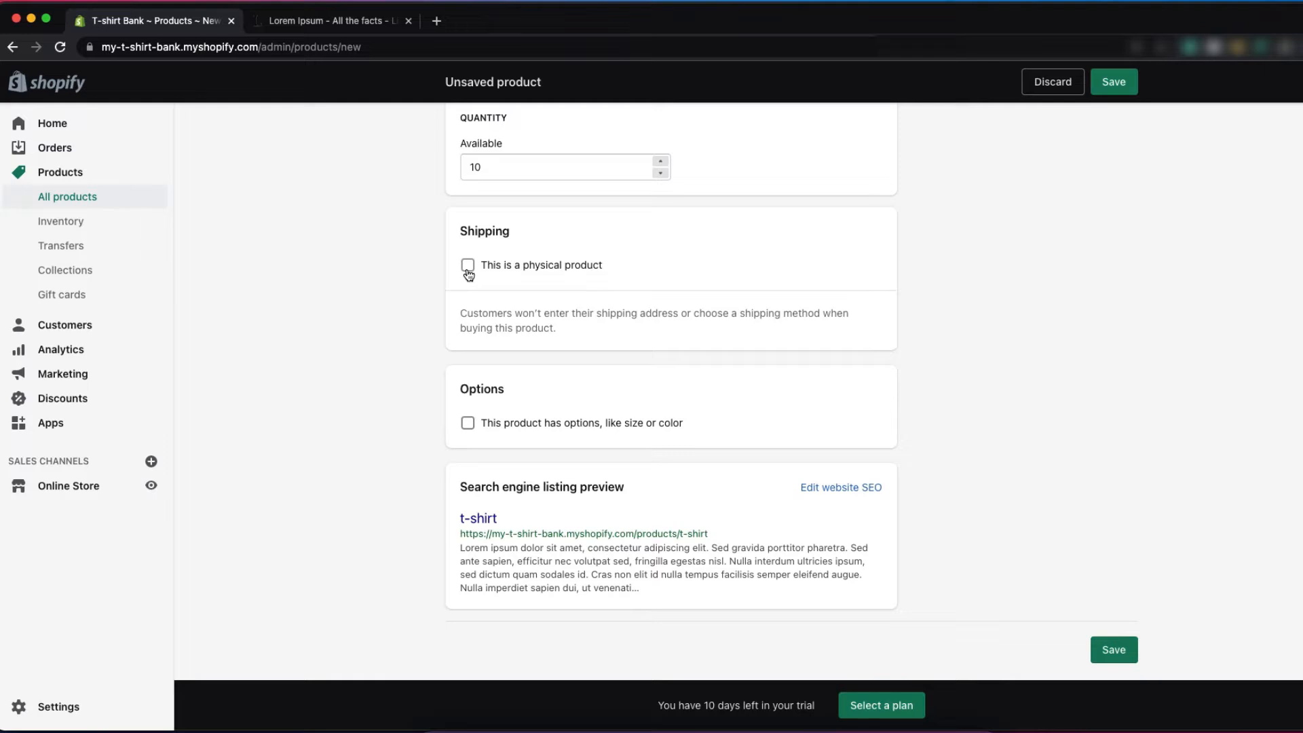
pyautogui.click(468, 272)
# Step: Set the product's shipping weight to 0.2 kg
pyautogui.scroll(-3, 479, 269)
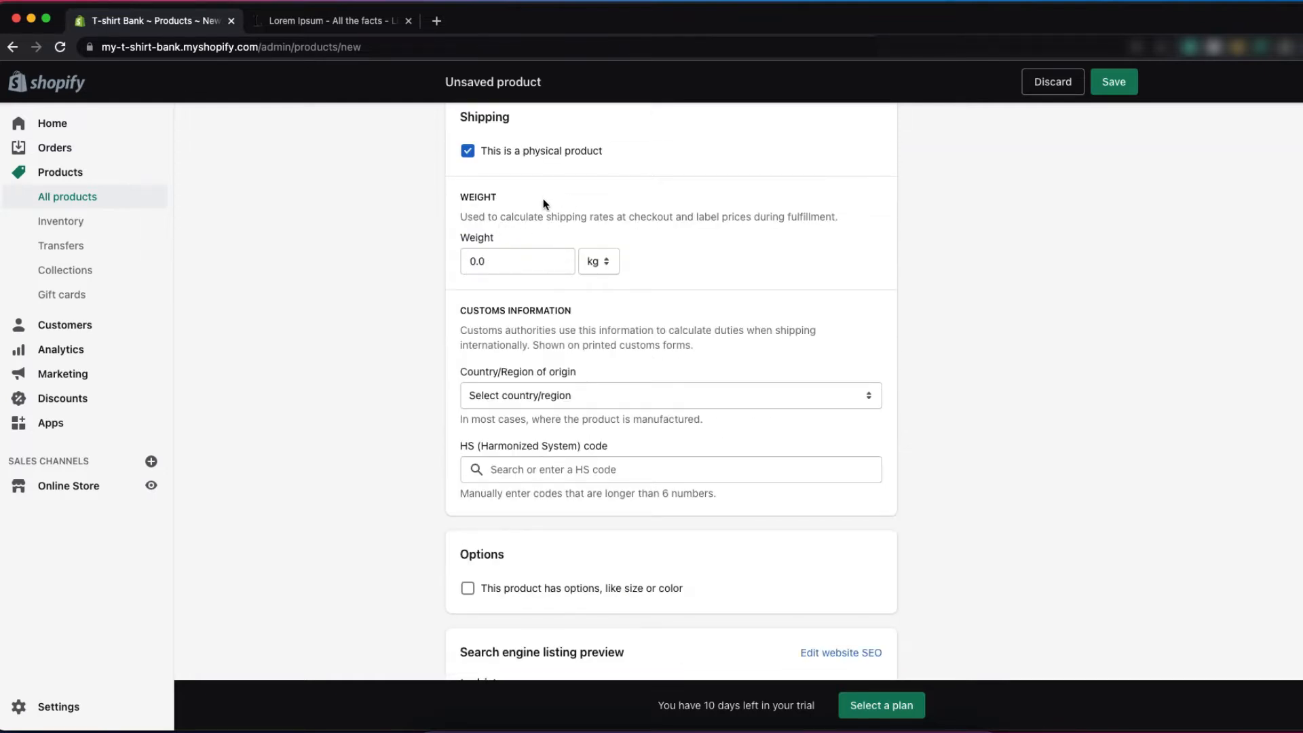
pyautogui.click(600, 265)
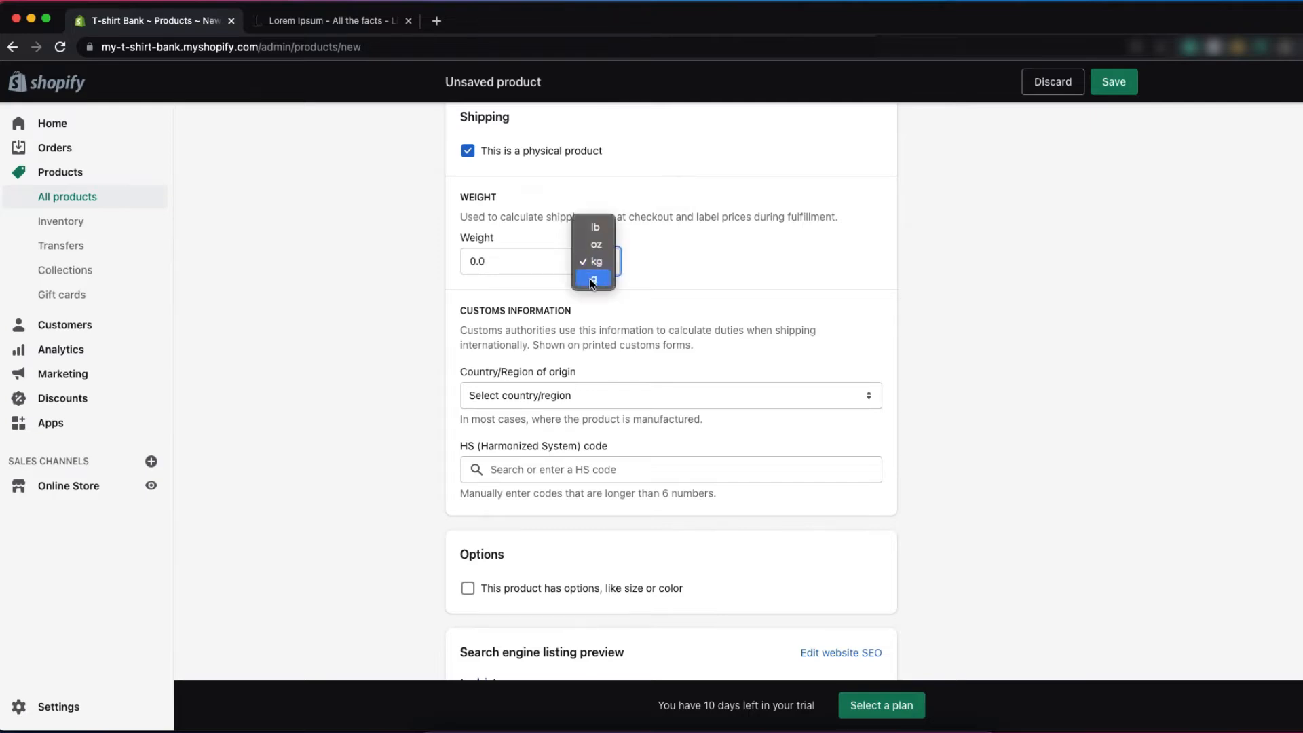
pyautogui.click(536, 255)
pyautogui.click(499, 264)
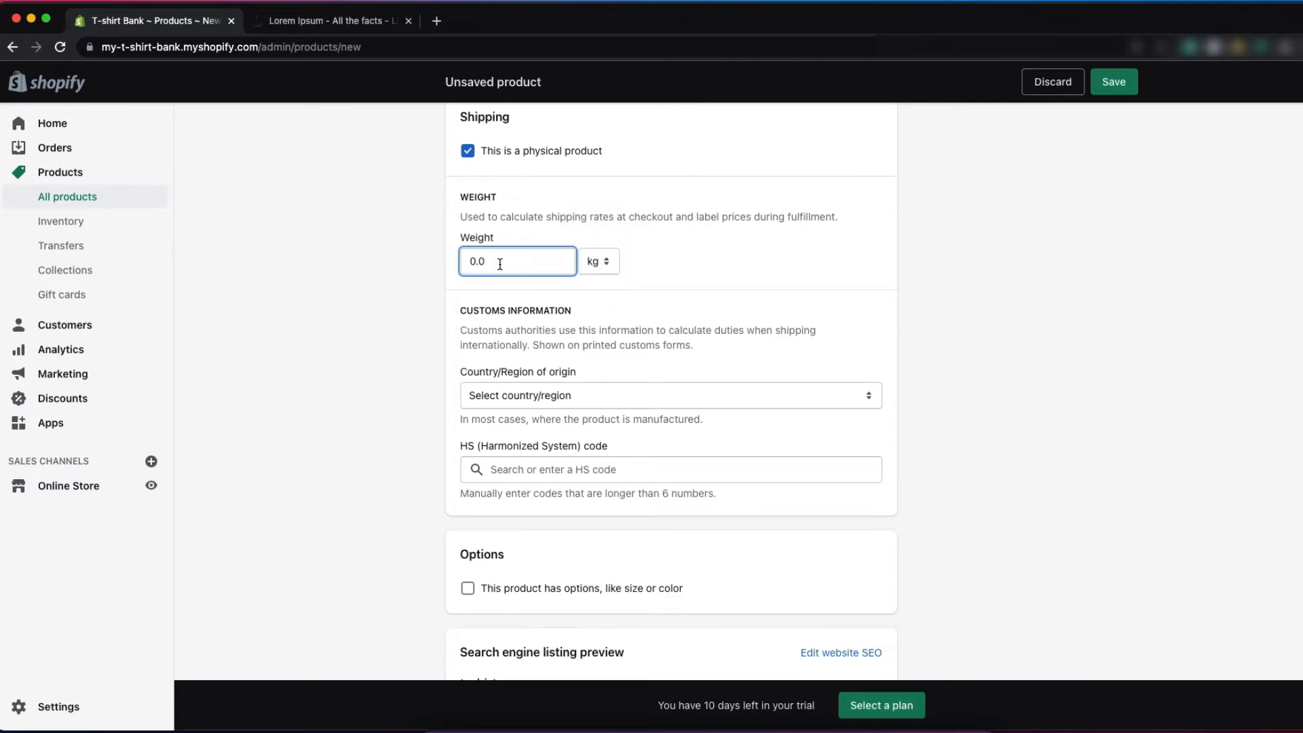
pyautogui.press('BackSpace')
pyautogui.write('2')
pyautogui.click(676, 295)
# Step: Set the product's country/region of origin to Greece in the customs information
pyautogui.scroll(-2, 665, 294)
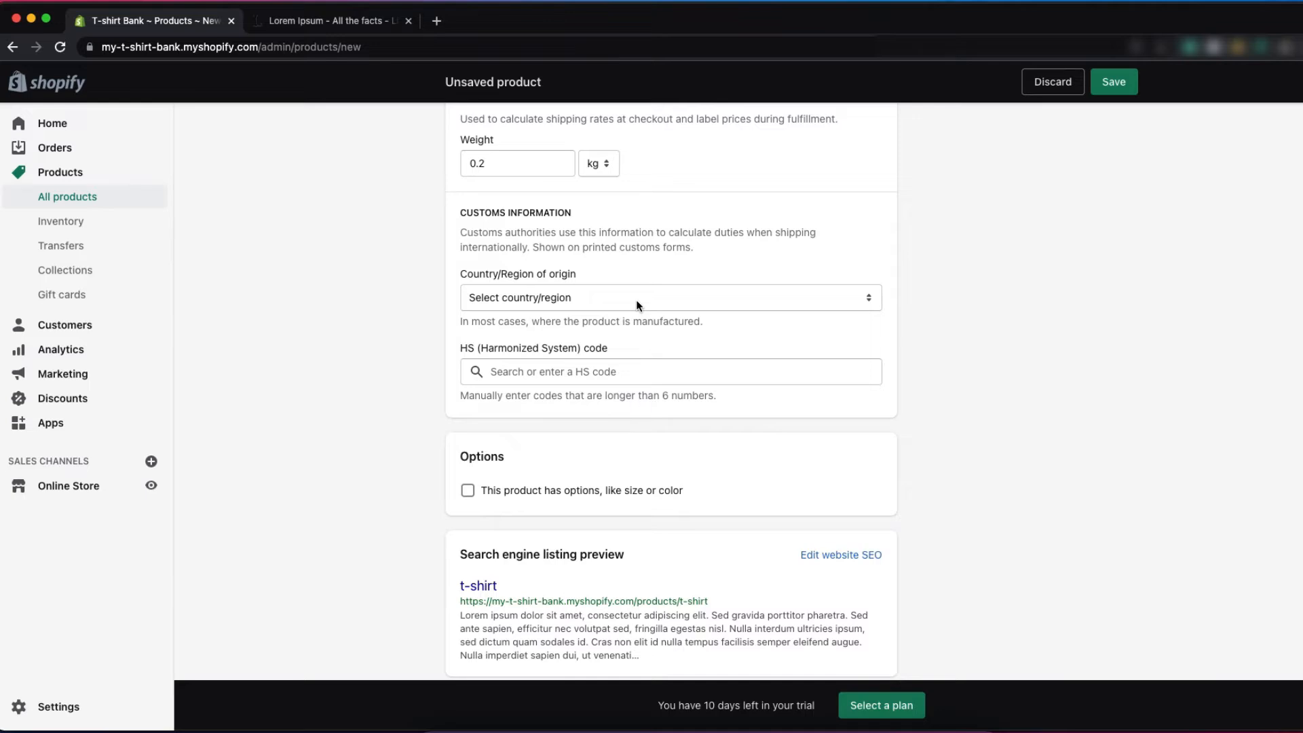
pyautogui.click(638, 305)
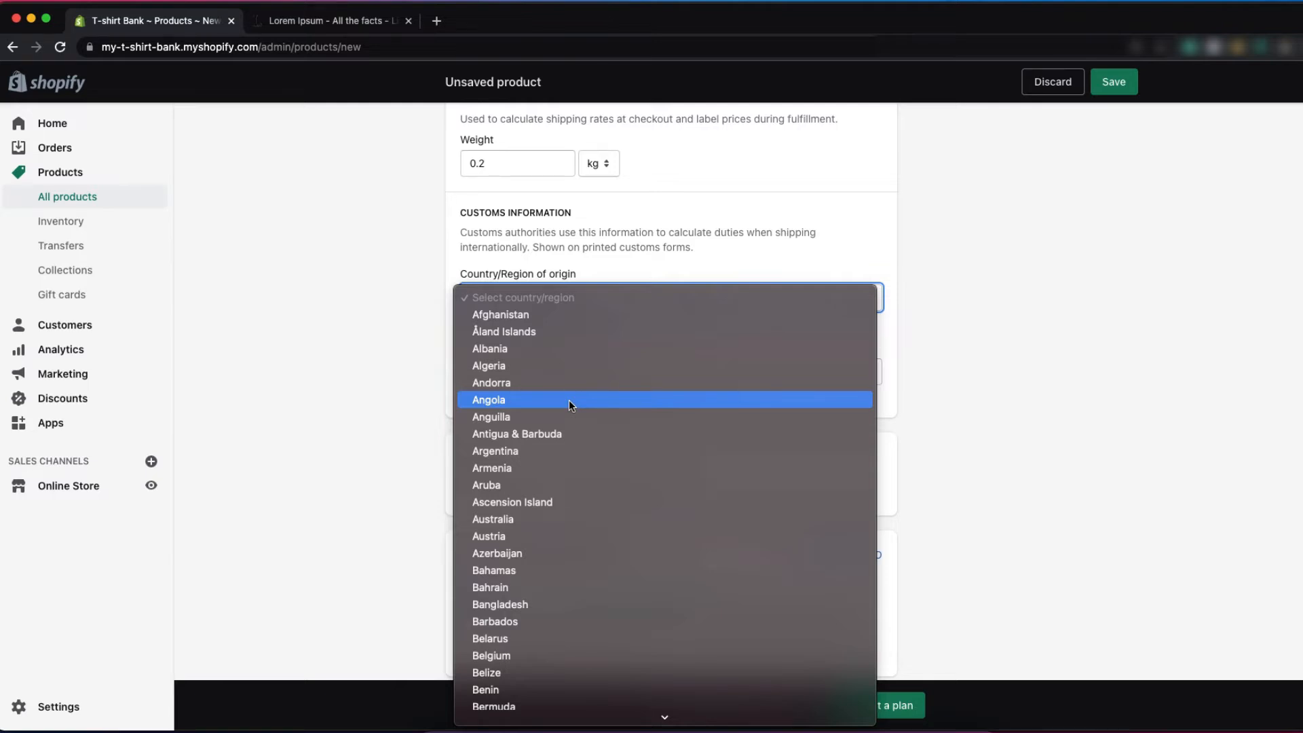
pyautogui.scroll(-4, 568, 404)
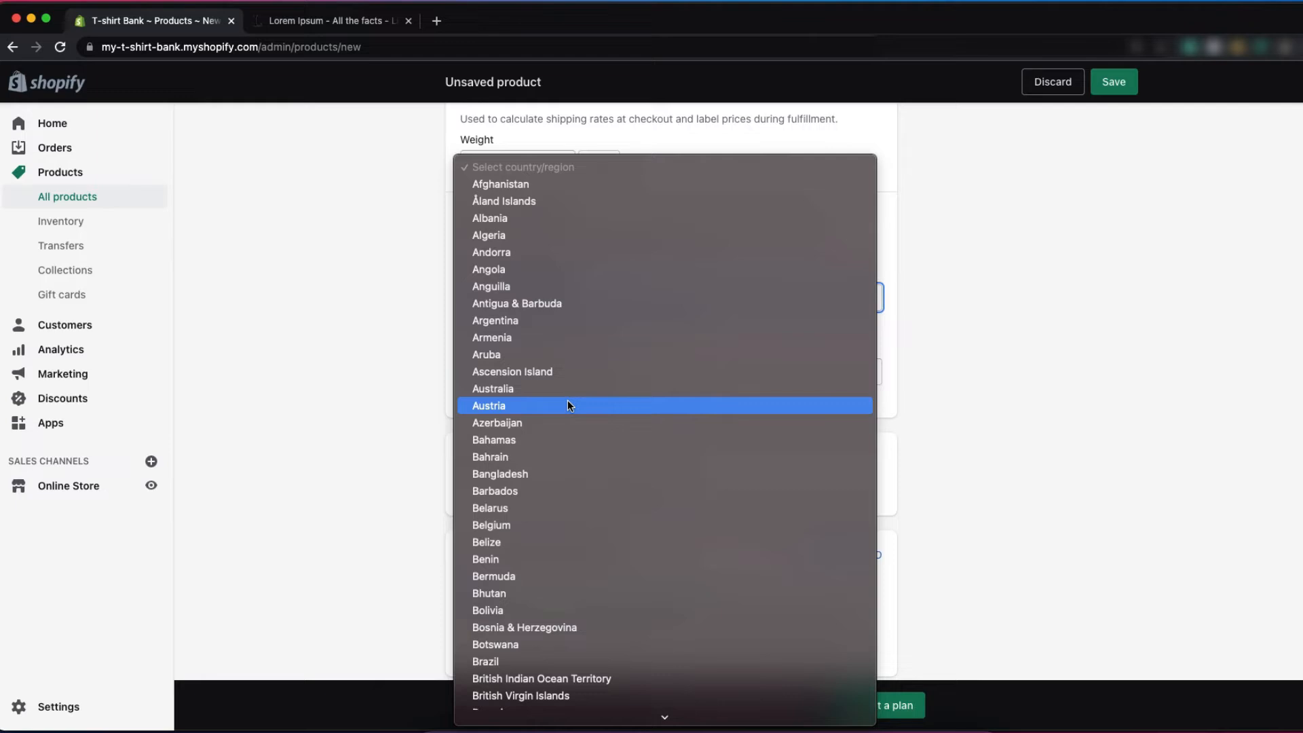
pyautogui.scroll(-8, 569, 405)
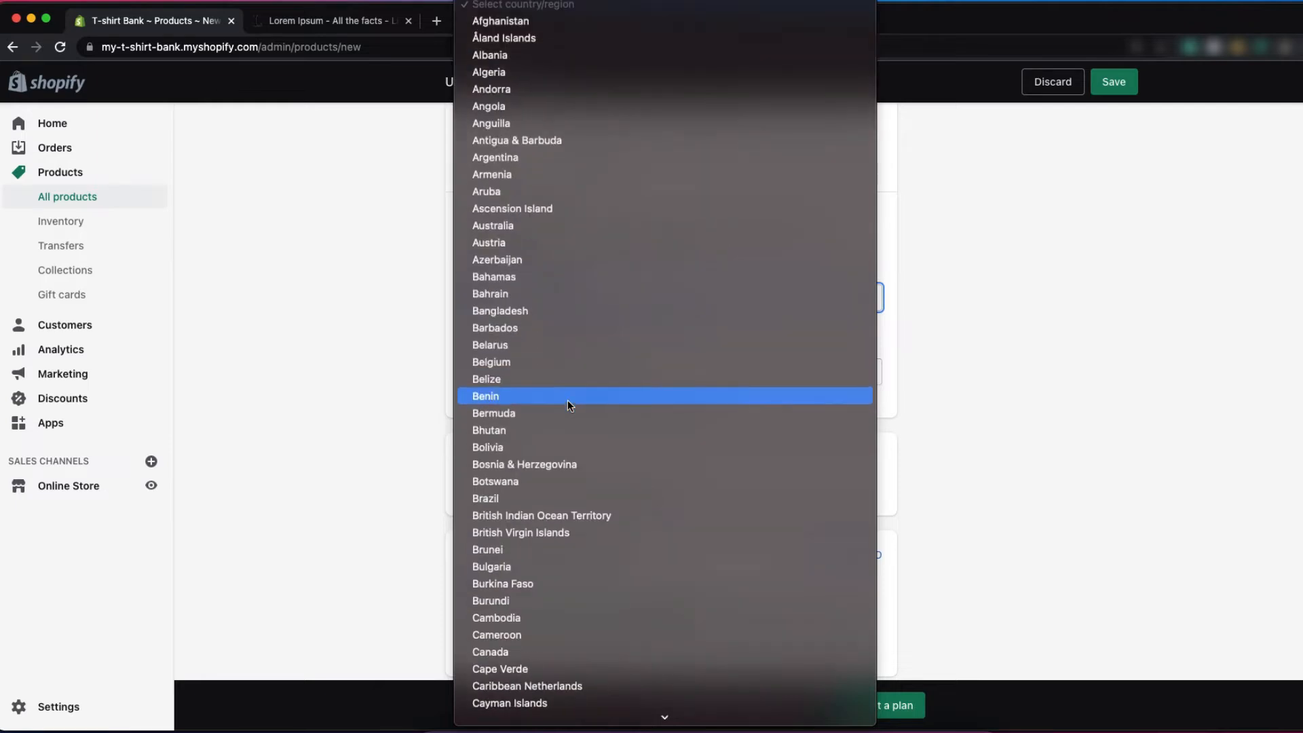
pyautogui.scroll(-12, 567, 401)
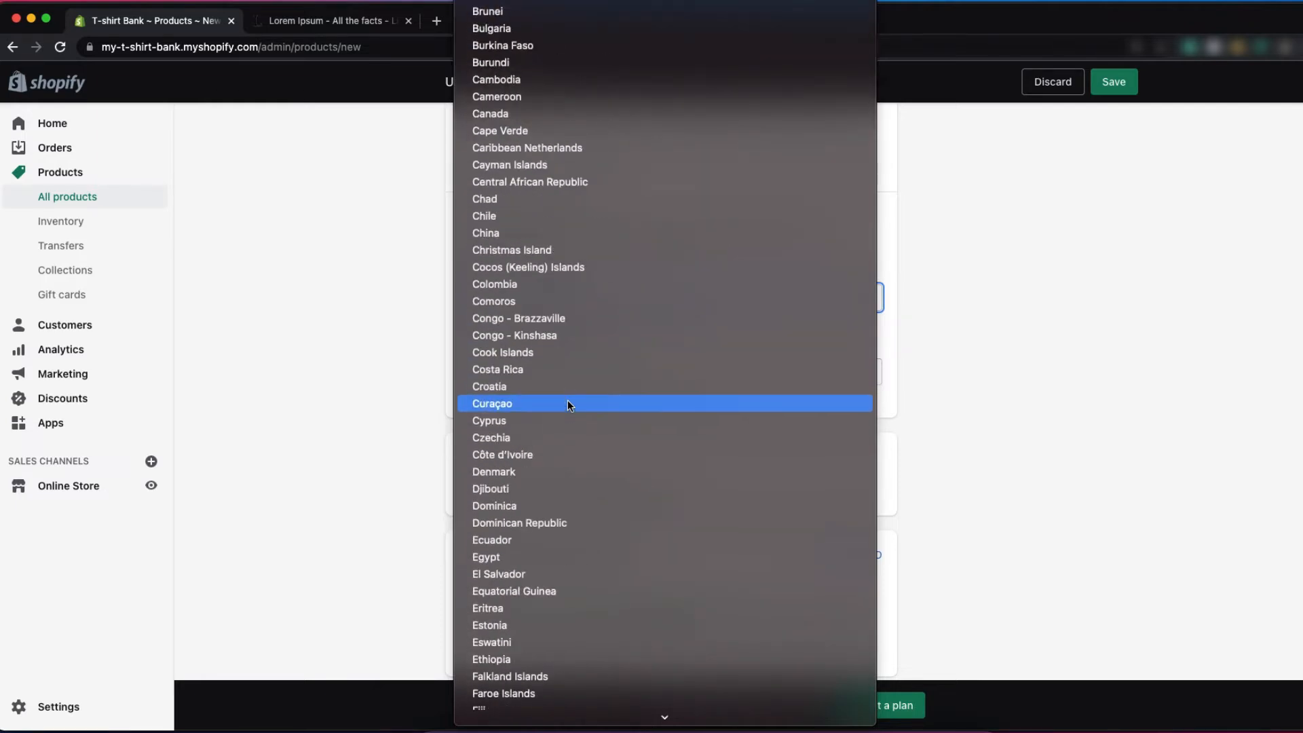
pyautogui.scroll(-12, 569, 405)
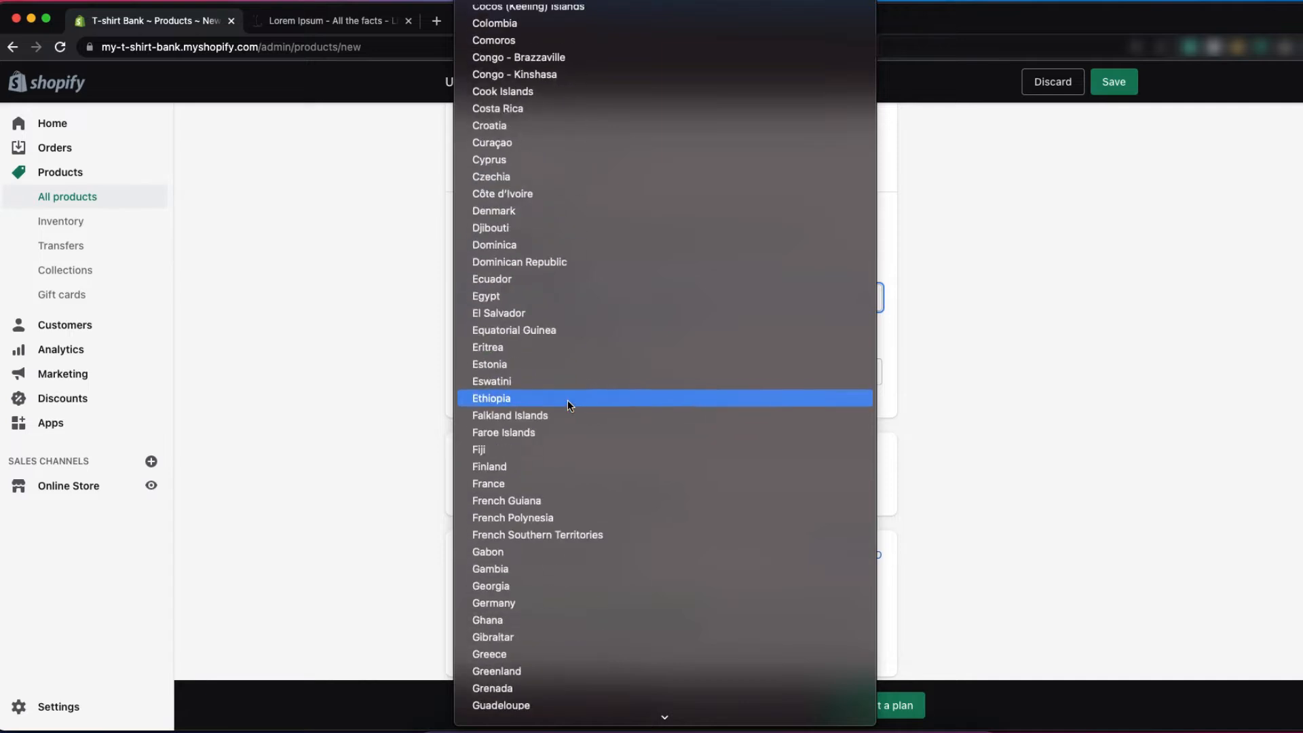
pyautogui.scroll(-4, 567, 405)
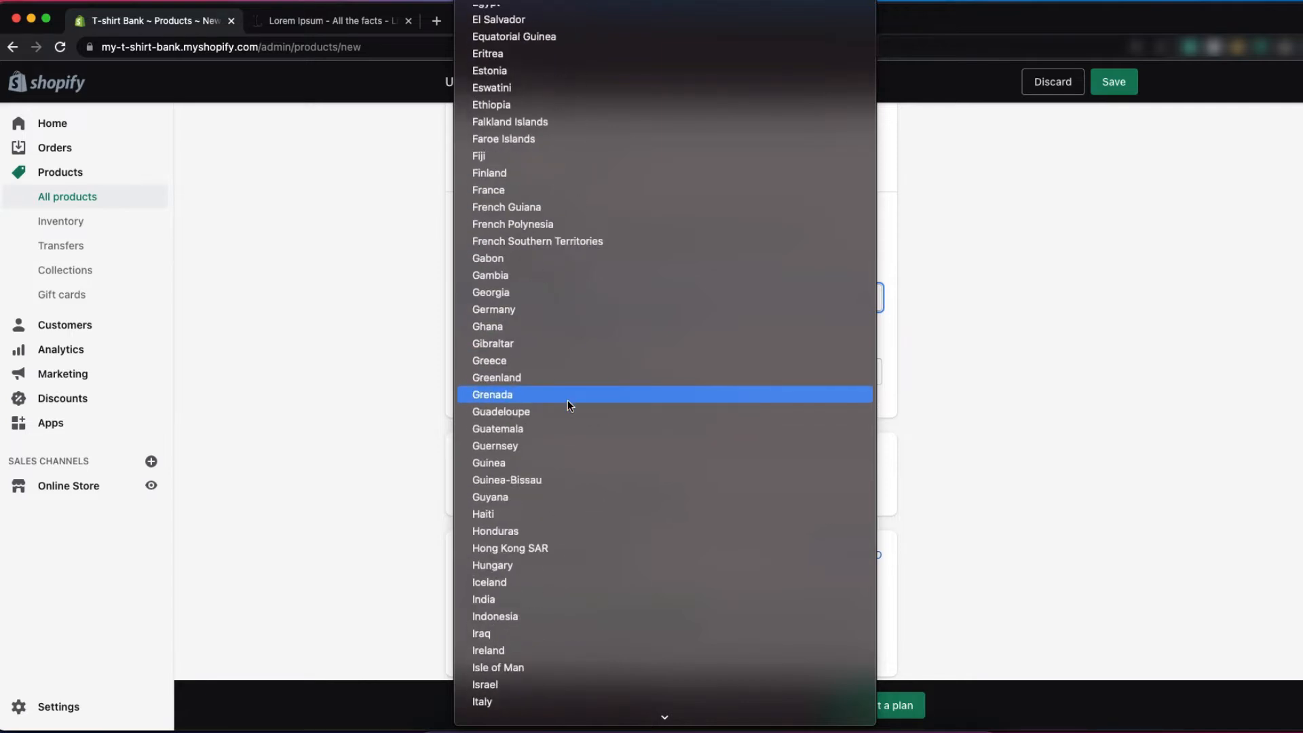
pyautogui.click(503, 366)
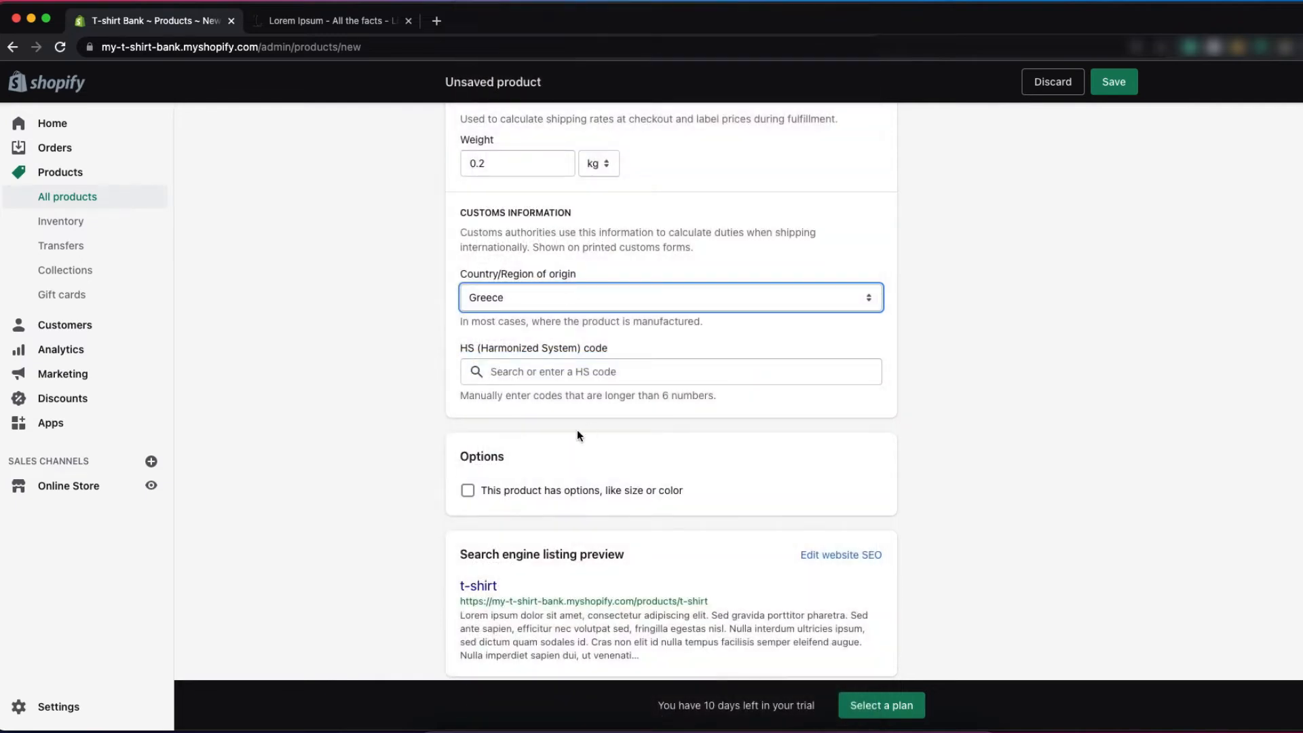
# Step: Search the HS codes for t-shirt and choose 610910 for cotton, knitted or crocheted T-shirts
pyautogui.scroll(-2, 573, 434)
pyautogui.click(555, 296)
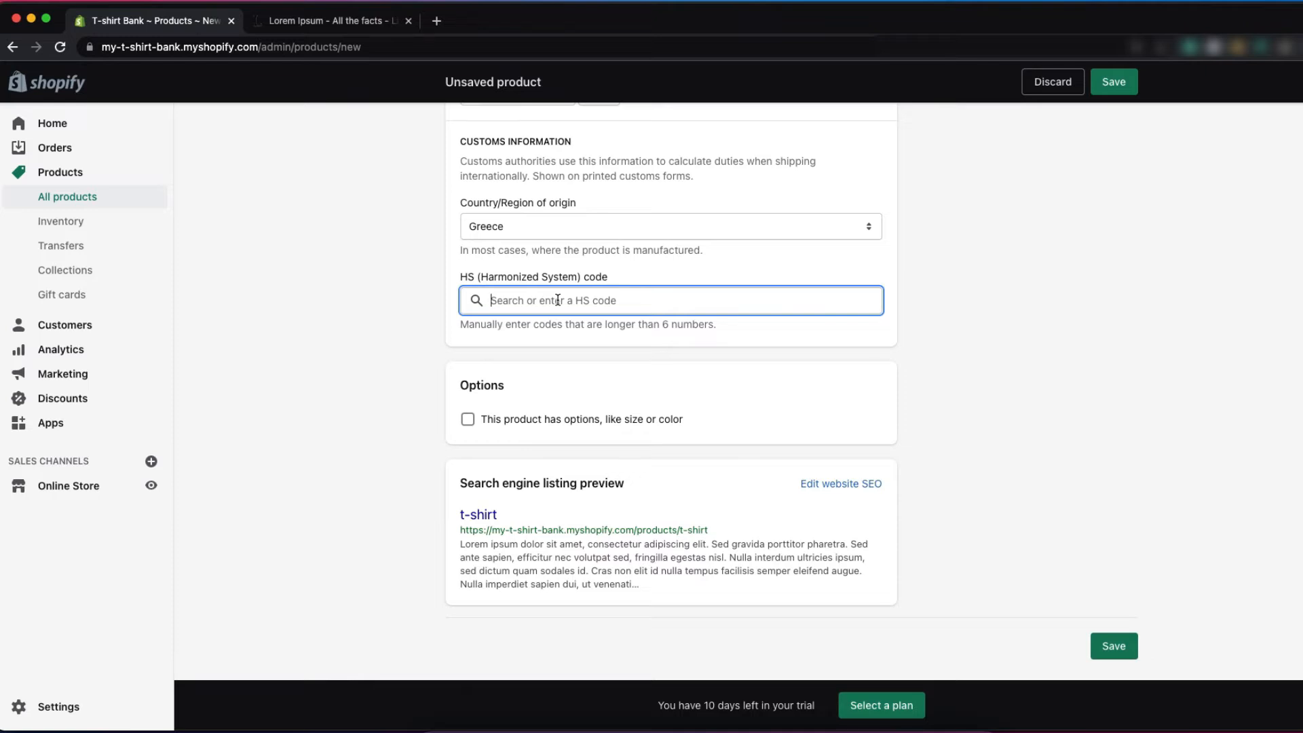
pyautogui.write('t-shirt')
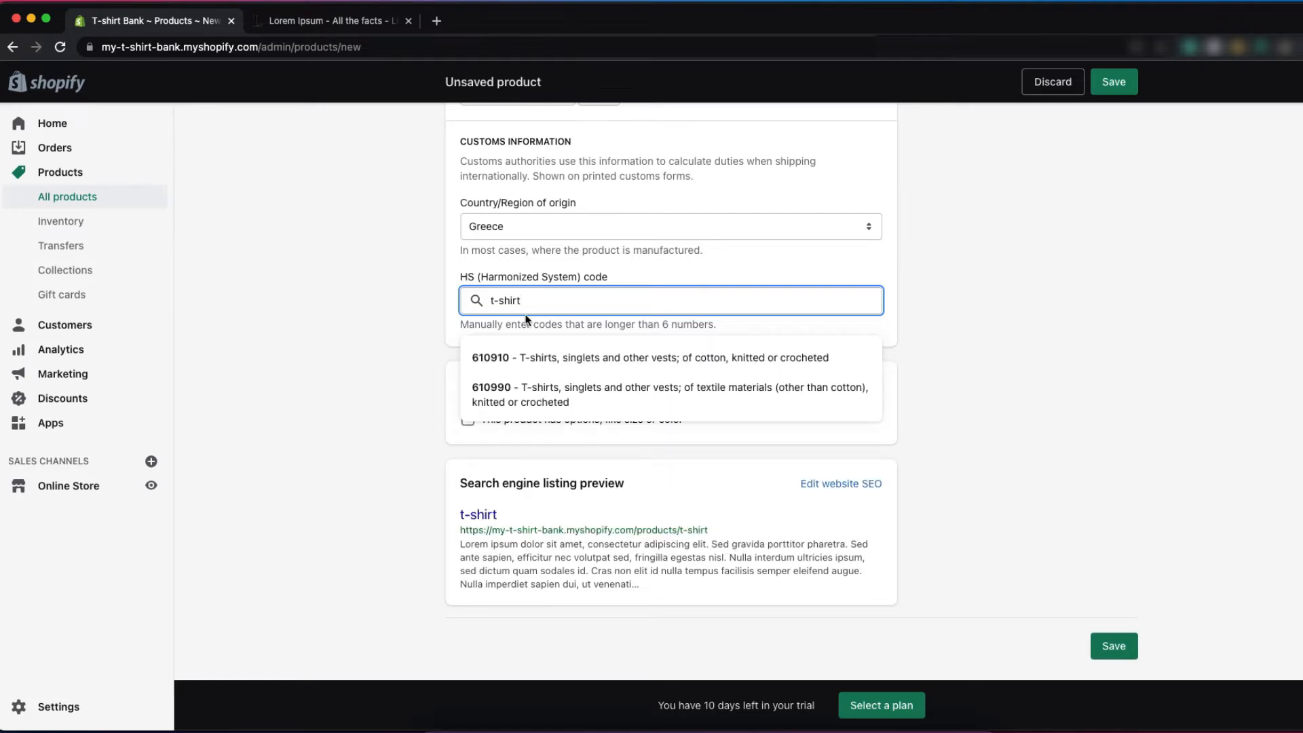
pyautogui.click(571, 367)
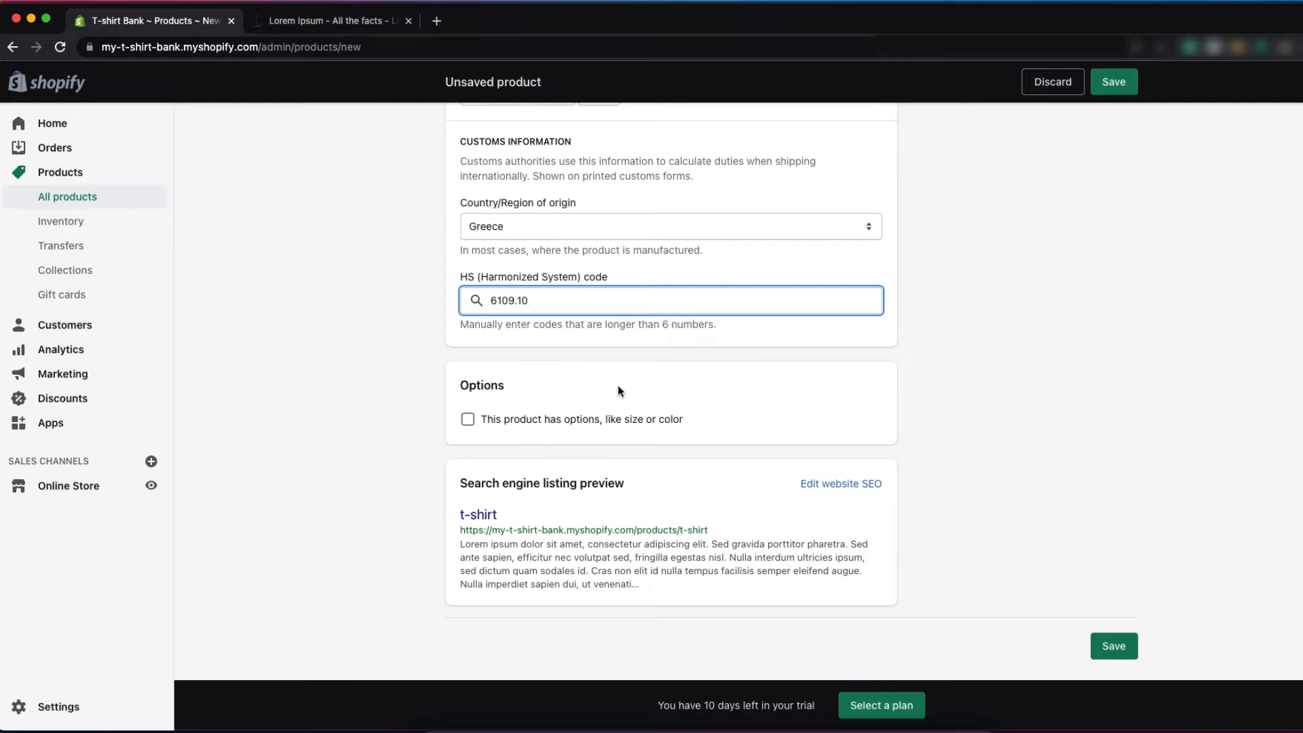
# Step: Enable options for this product and name the first option Size
pyautogui.click(468, 423)
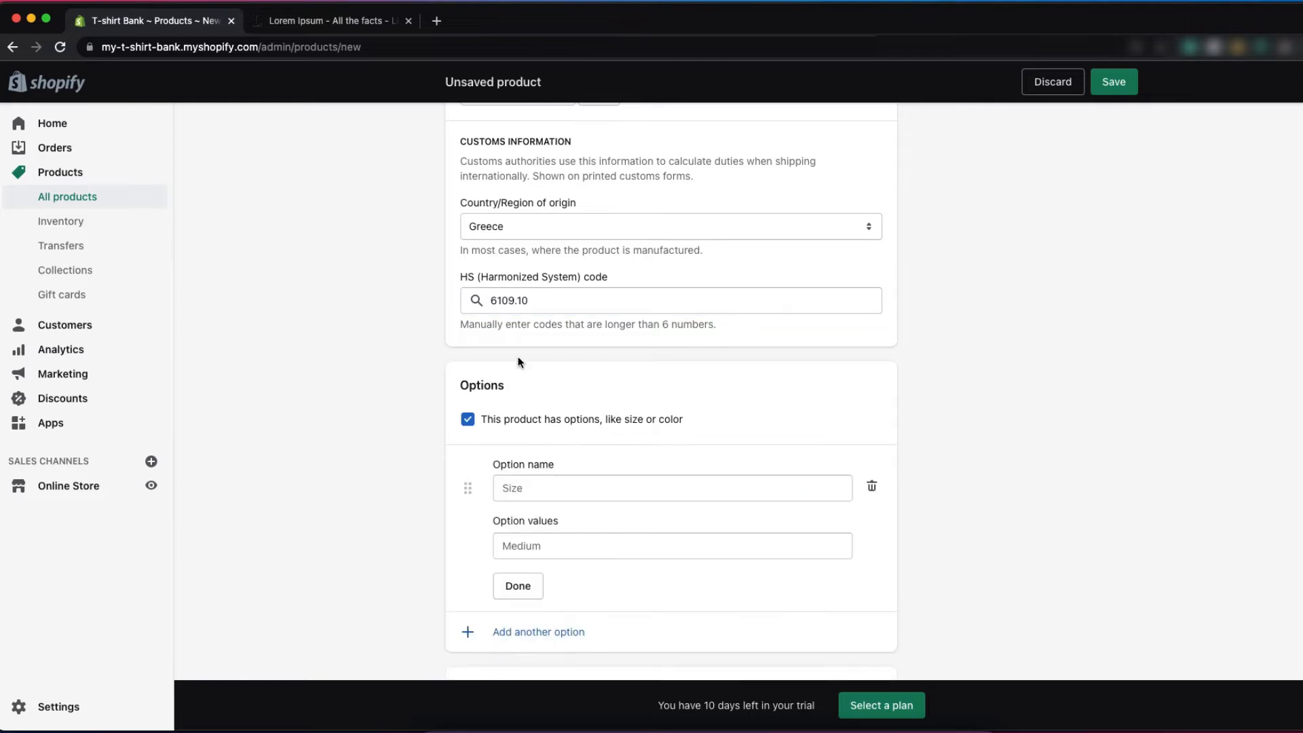
pyautogui.scroll(-3, 586, 426)
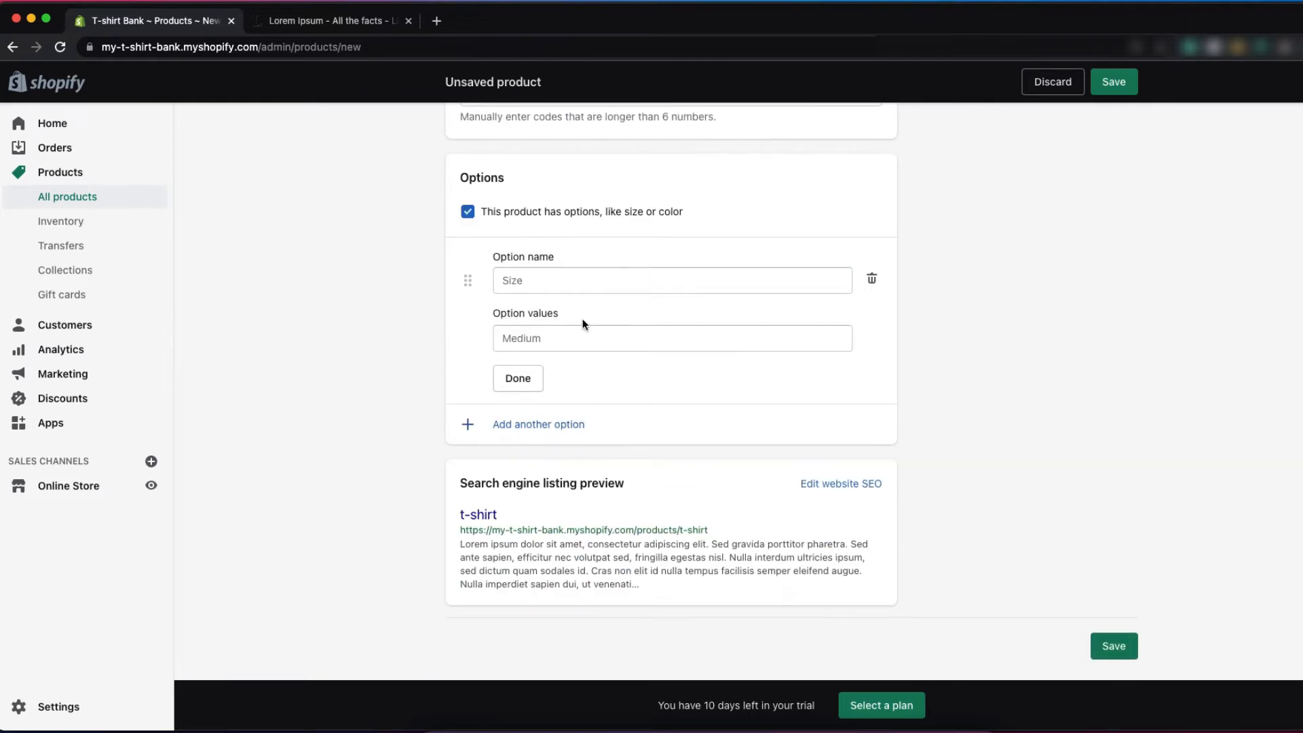
pyautogui.click(568, 282)
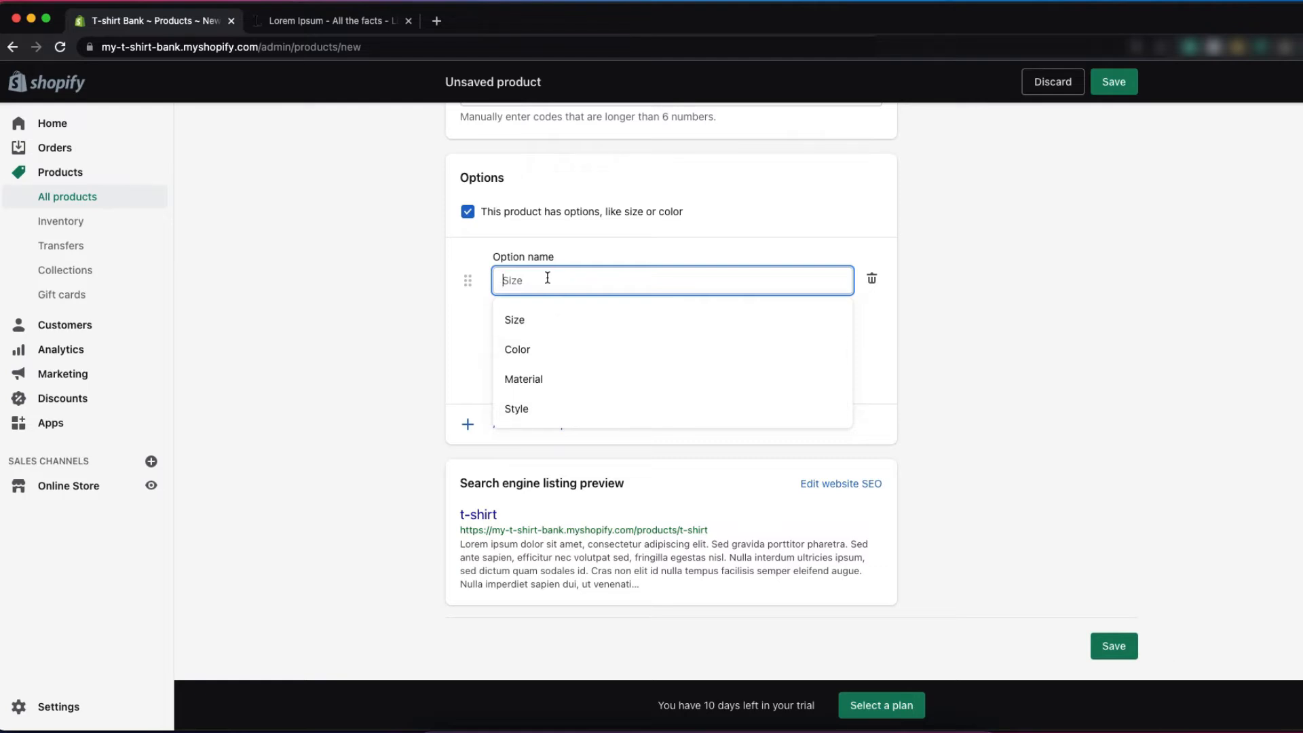
pyautogui.click(527, 327)
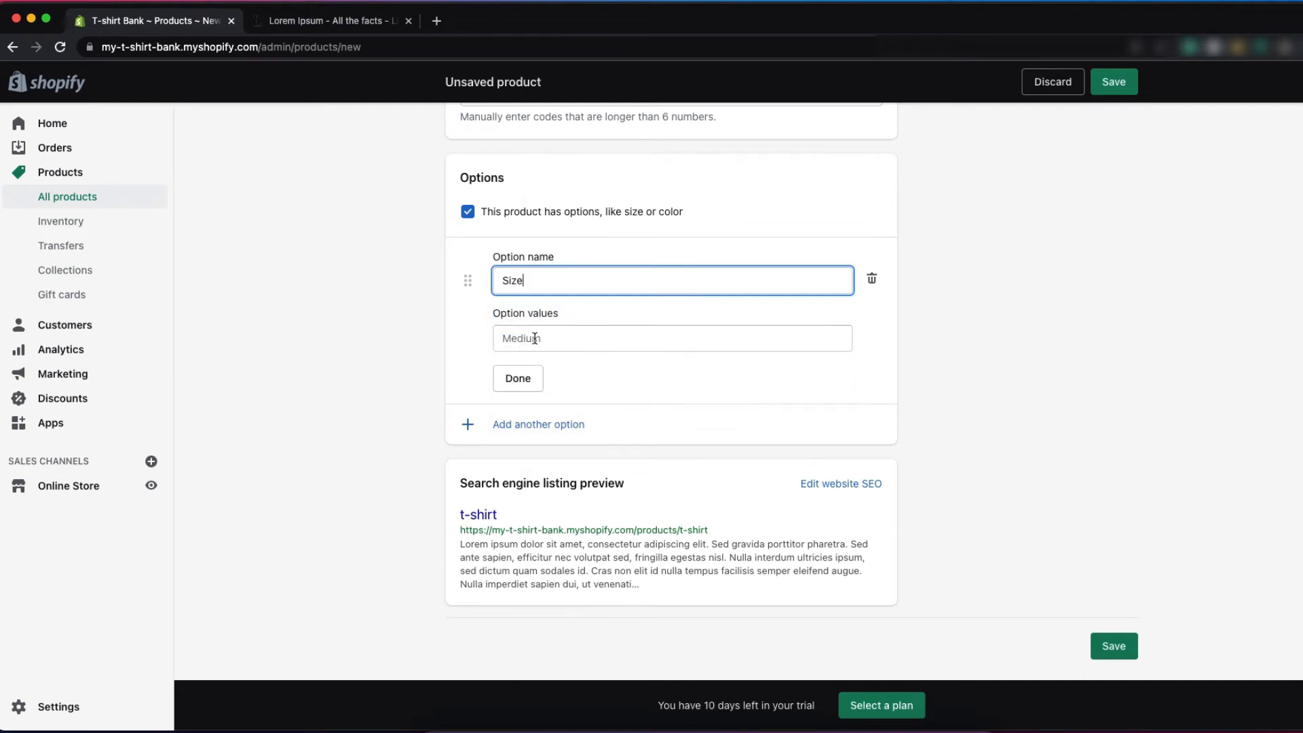
# Step: Add small, medium and large as the values of the Size option and finish the option
pyautogui.click(534, 338)
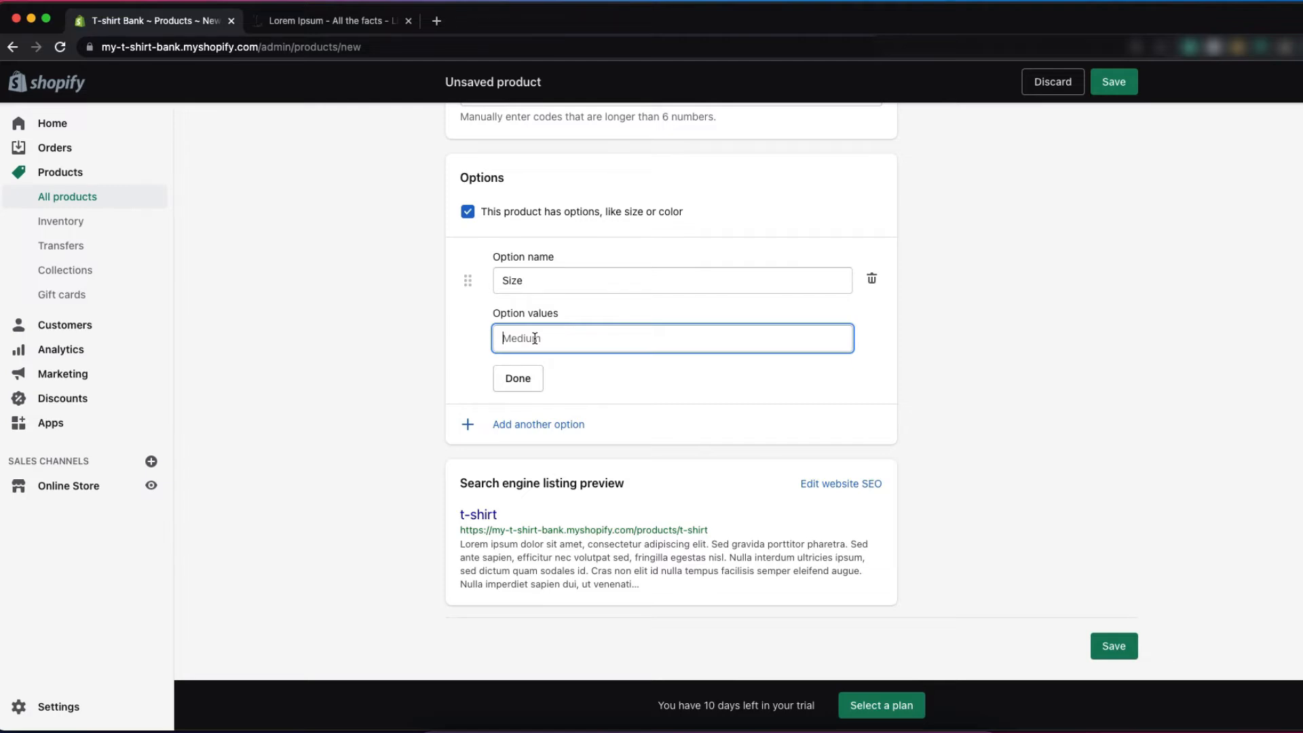
pyautogui.write('small')
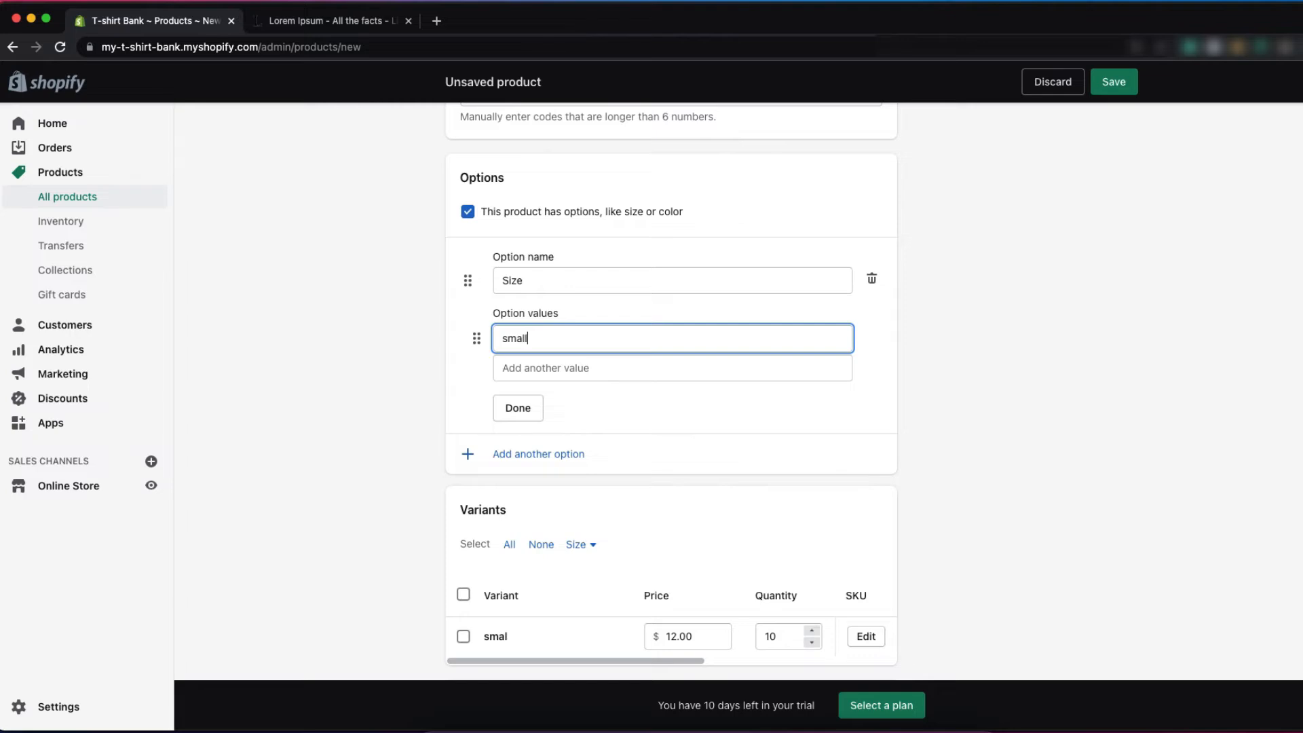
pyautogui.click(569, 367)
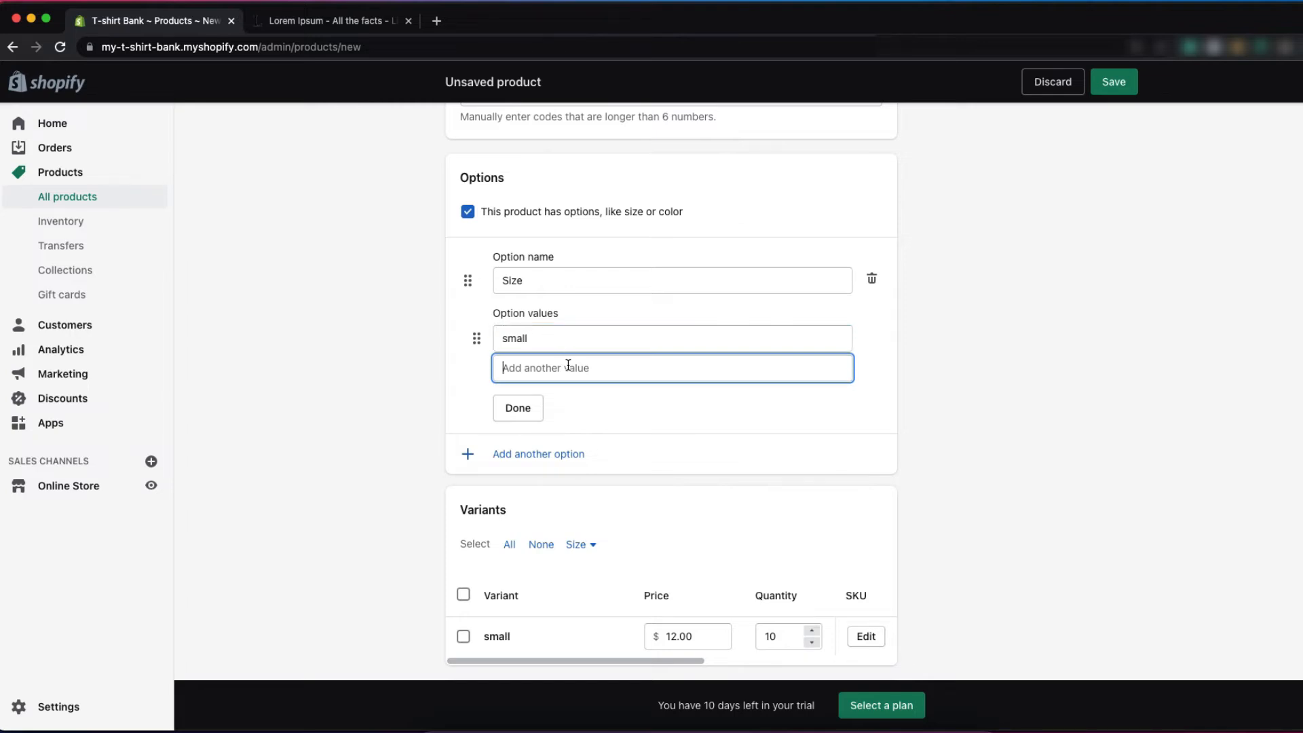
pyautogui.write('medium')
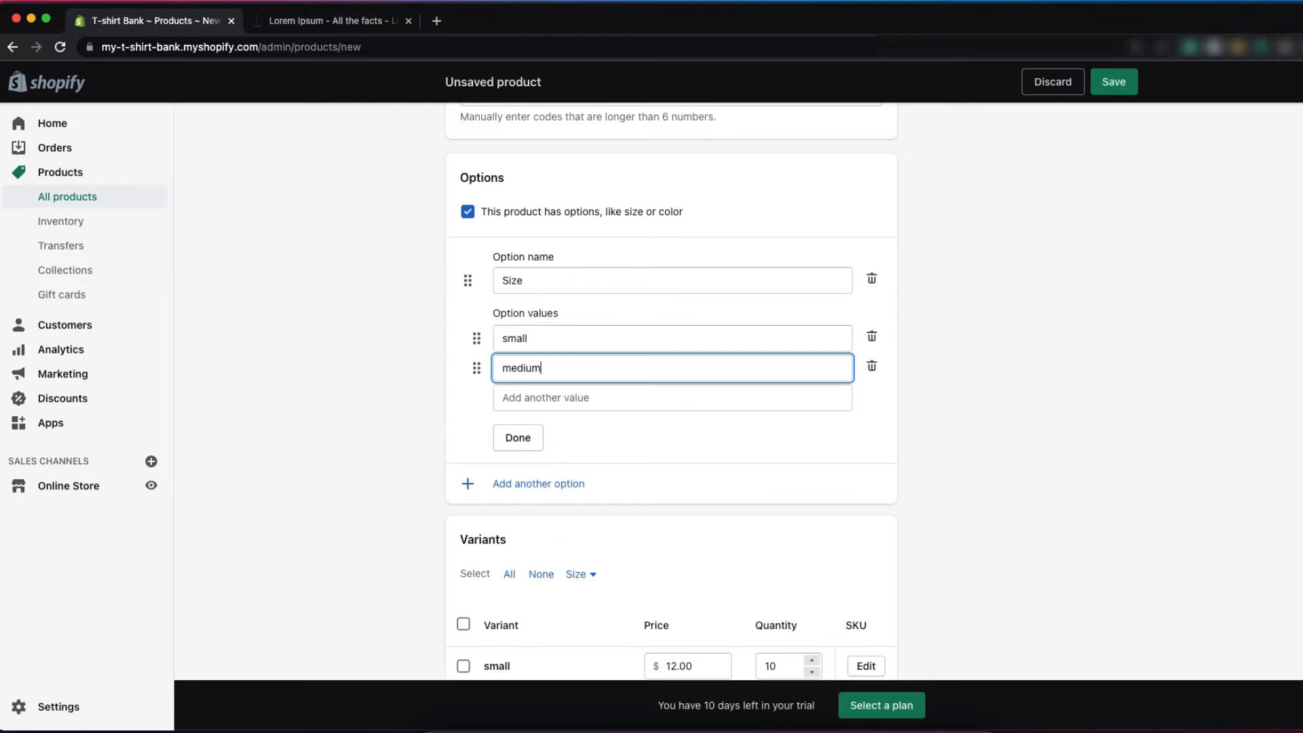
pyautogui.click(588, 395)
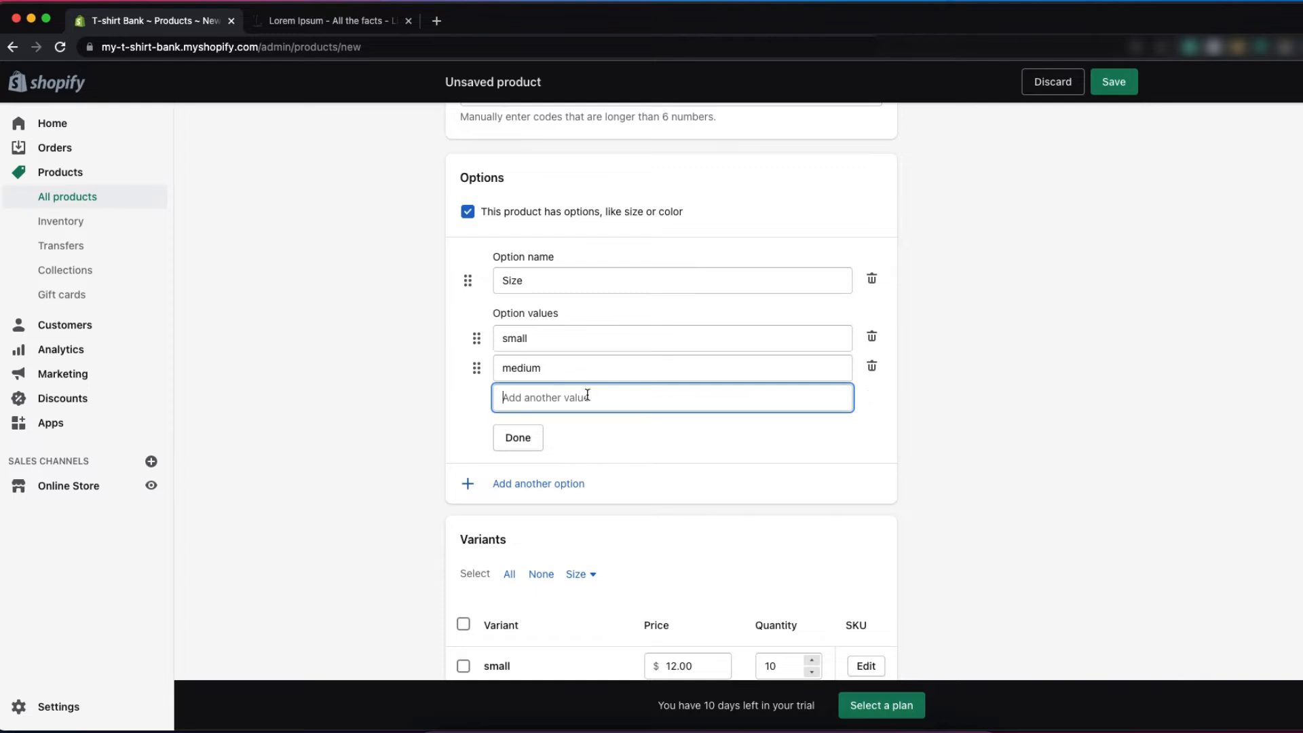
pyautogui.write('large')
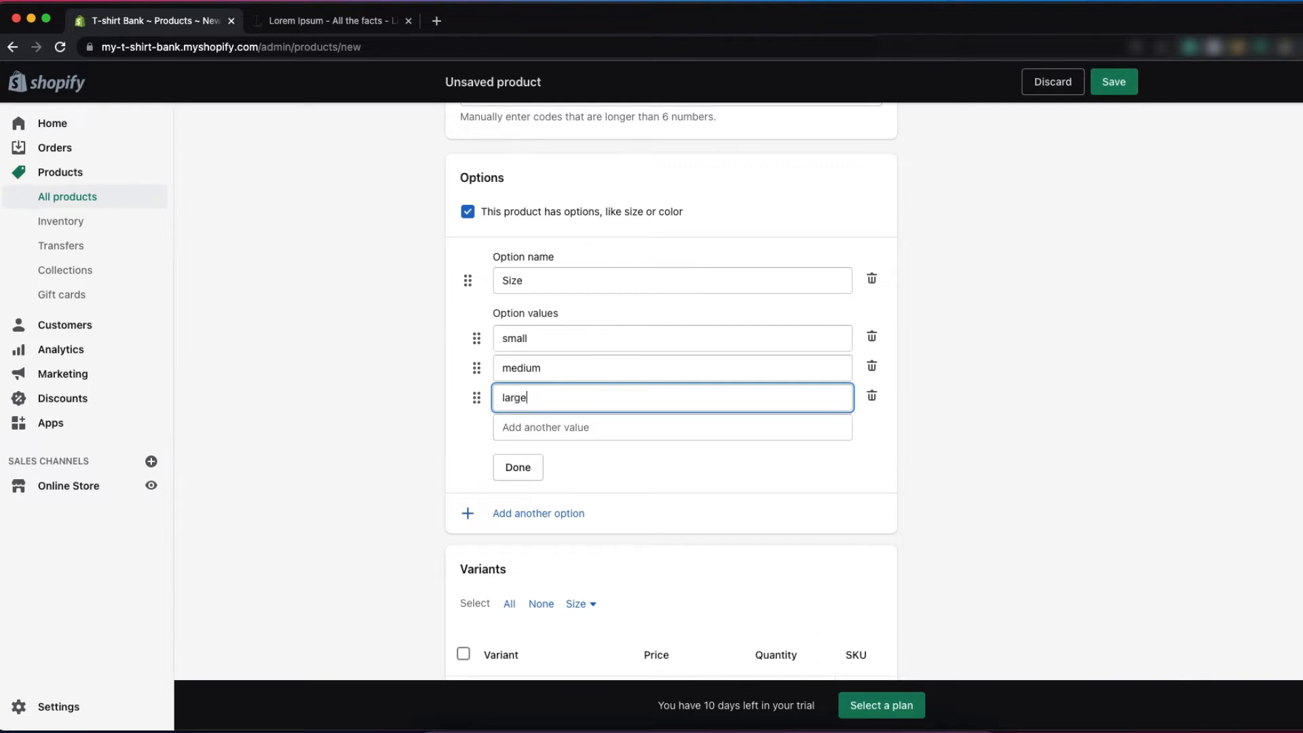
pyautogui.click(516, 466)
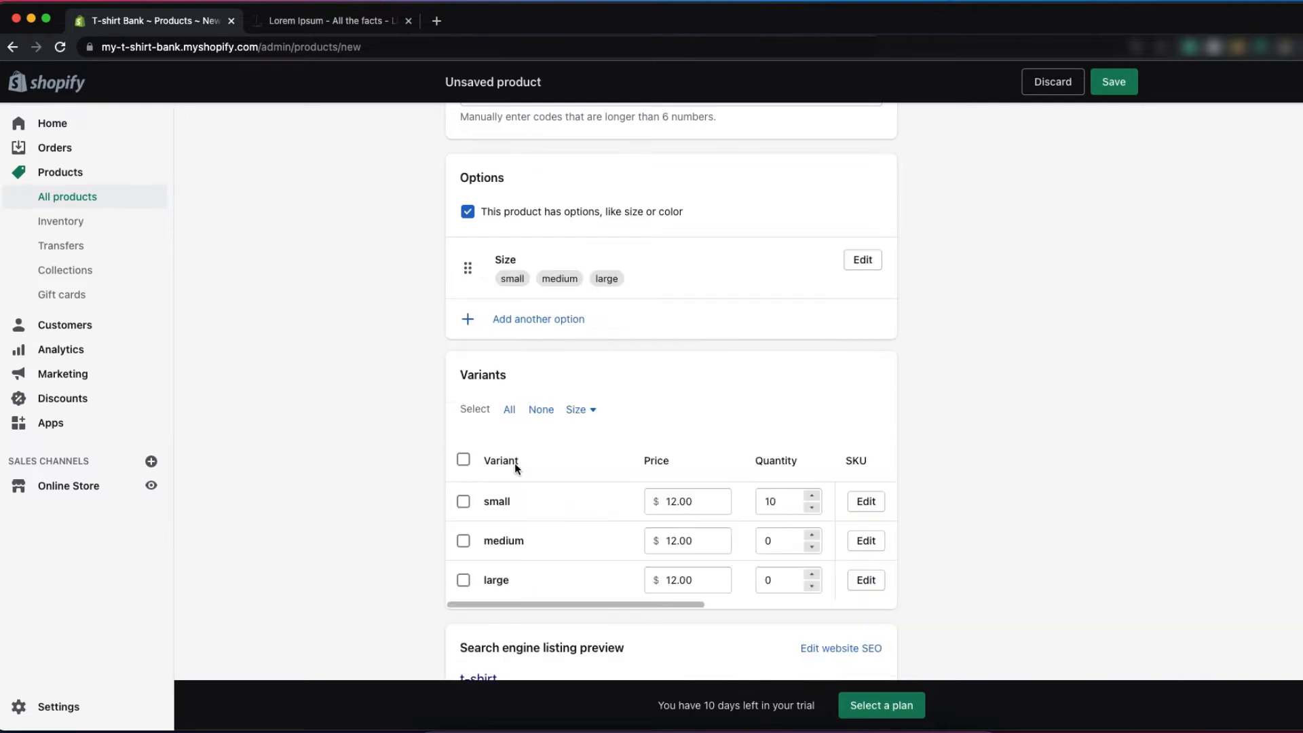
# Step: Set the variant prices to $10.00 for medium and $14.00 for large
pyautogui.scroll(-4, 662, 429)
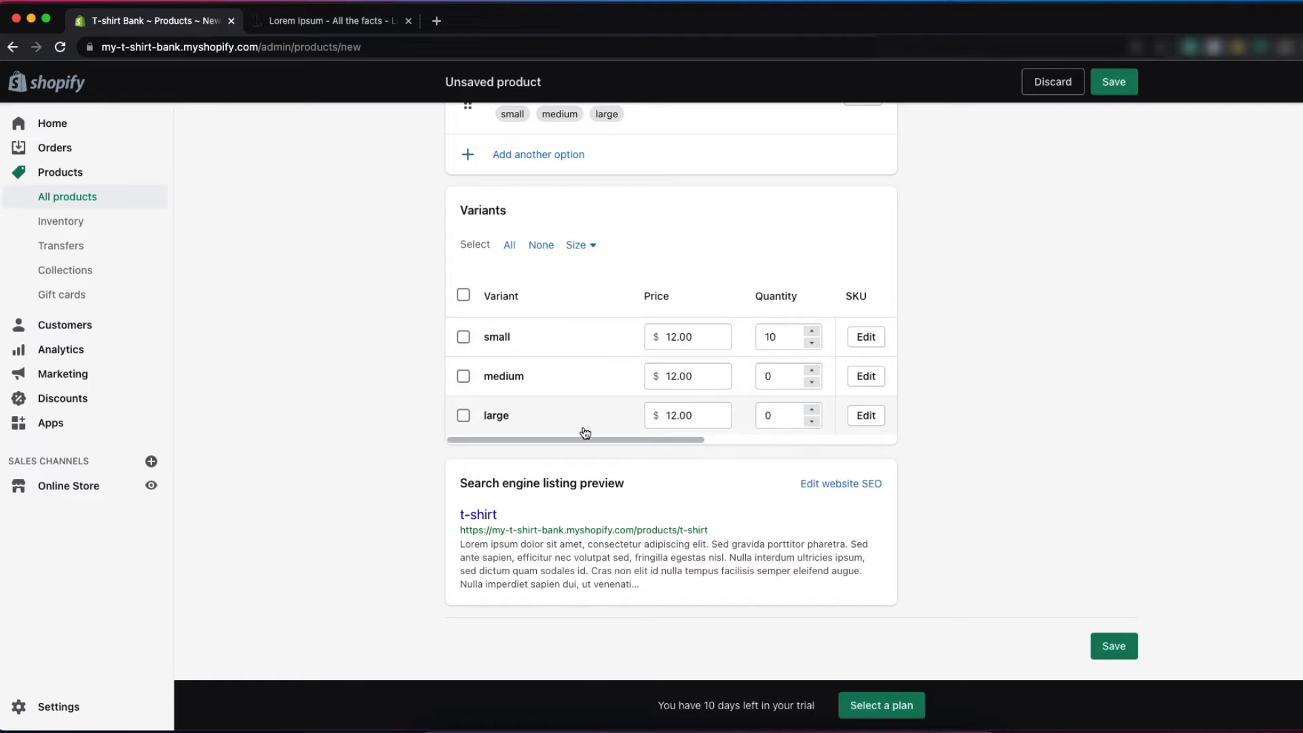
pyautogui.moveTo(583, 440)
pyautogui.mouseDown()
pyautogui.moveTo(657, 444)
pyautogui.moveTo(568, 442)
pyautogui.mouseUp()
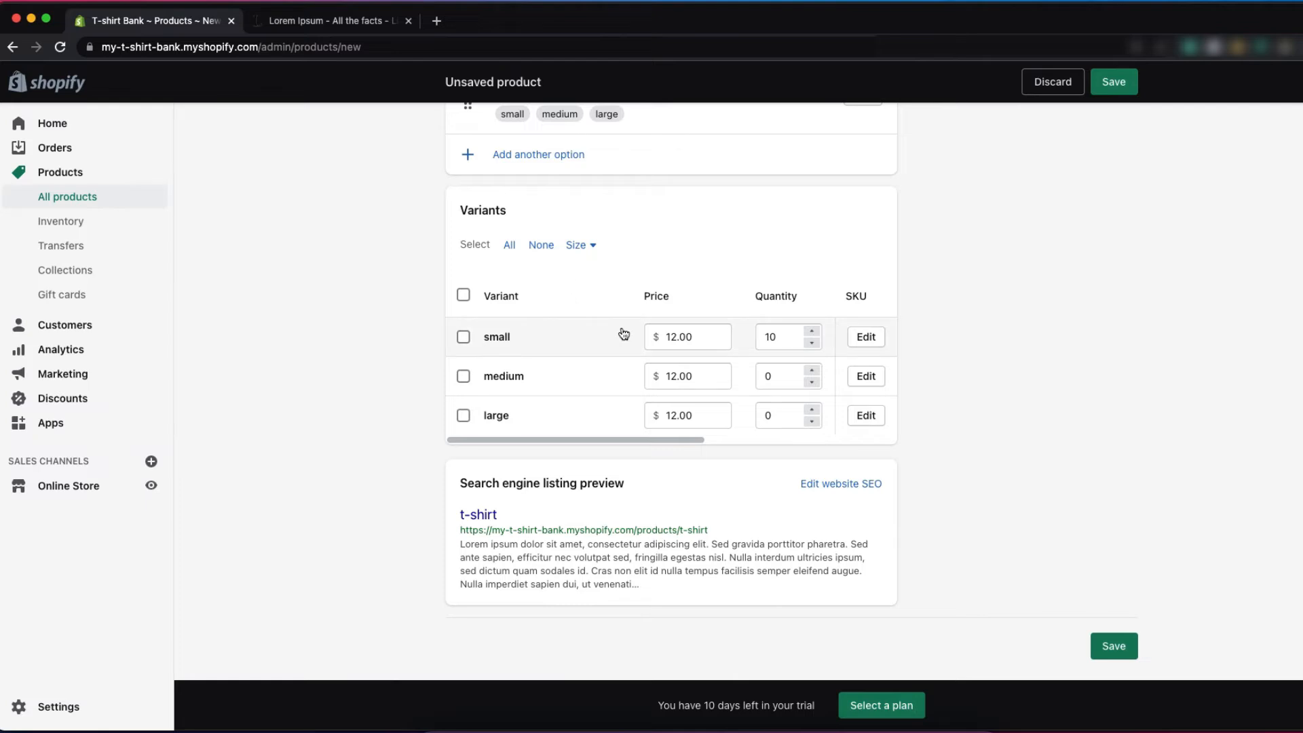
pyautogui.click(676, 375)
pyautogui.press('BackSpace')
pyautogui.press('BackSpace')
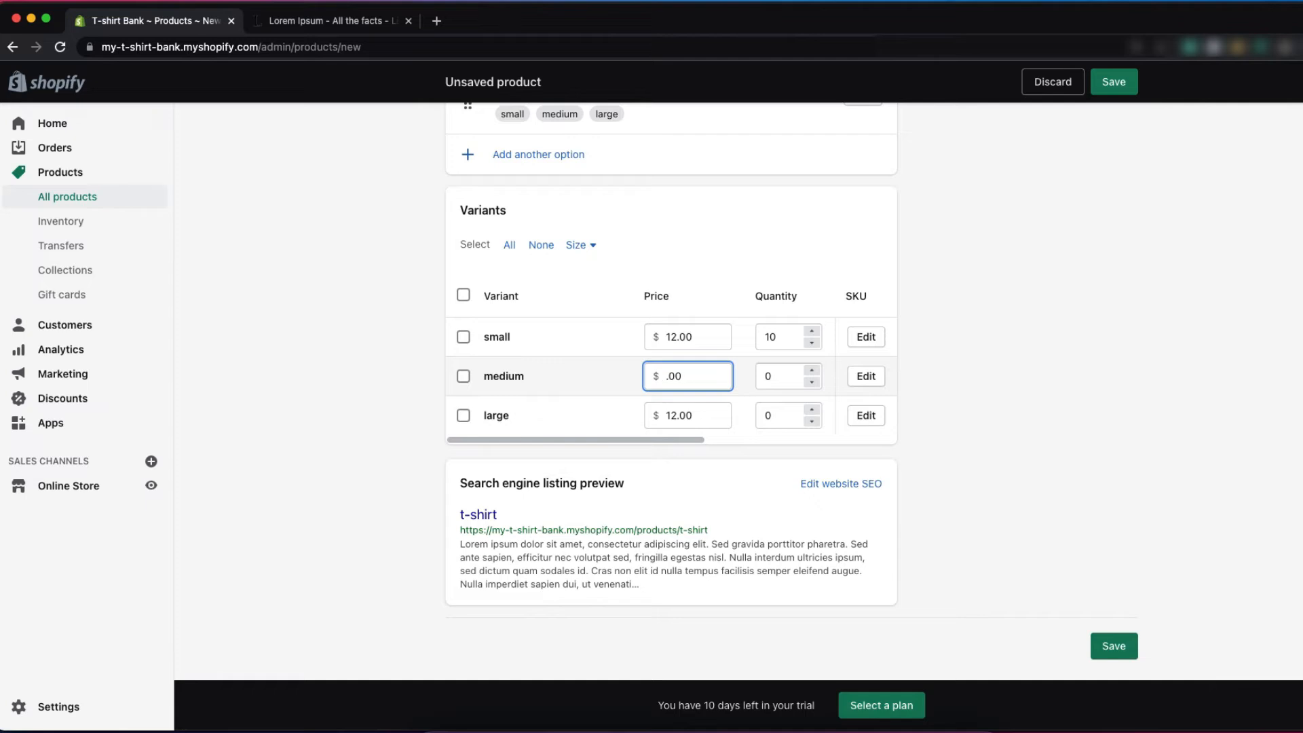
pyautogui.write('10')
pyautogui.click(677, 416)
pyautogui.press('BackSpace')
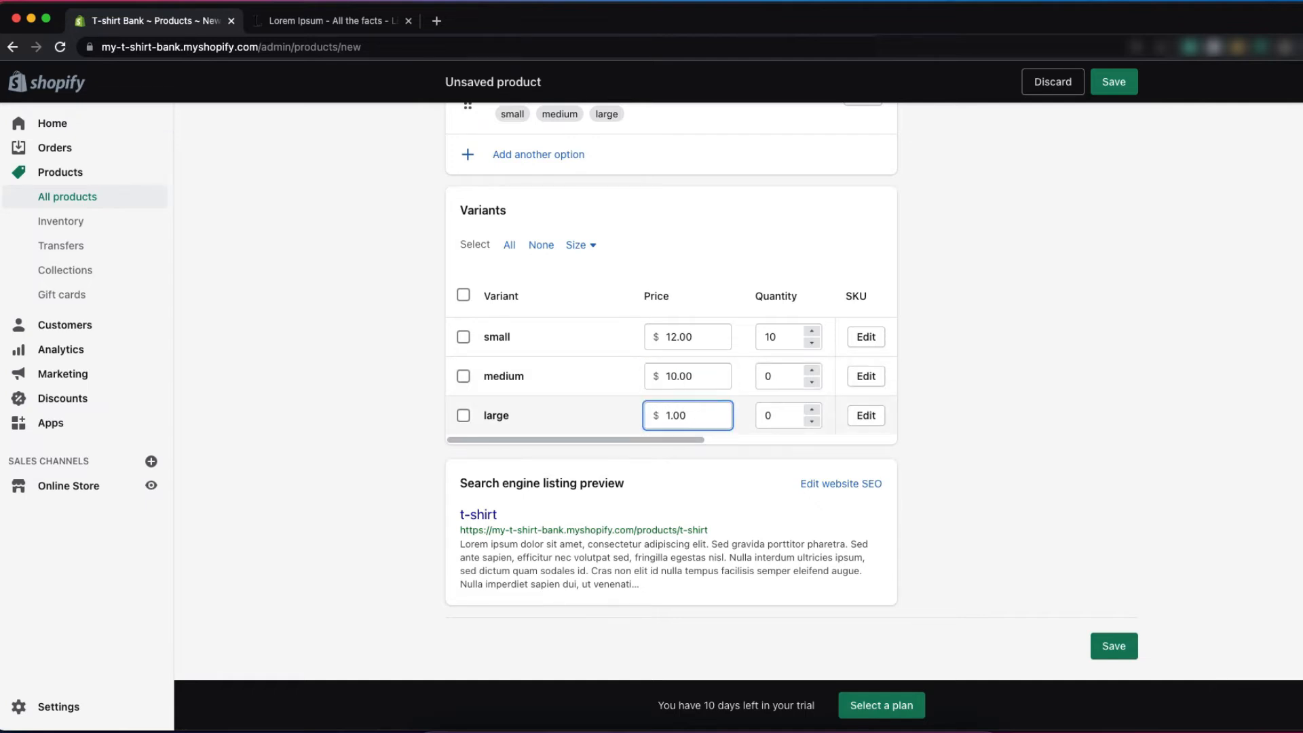
pyautogui.write('4')
pyautogui.click(678, 374)
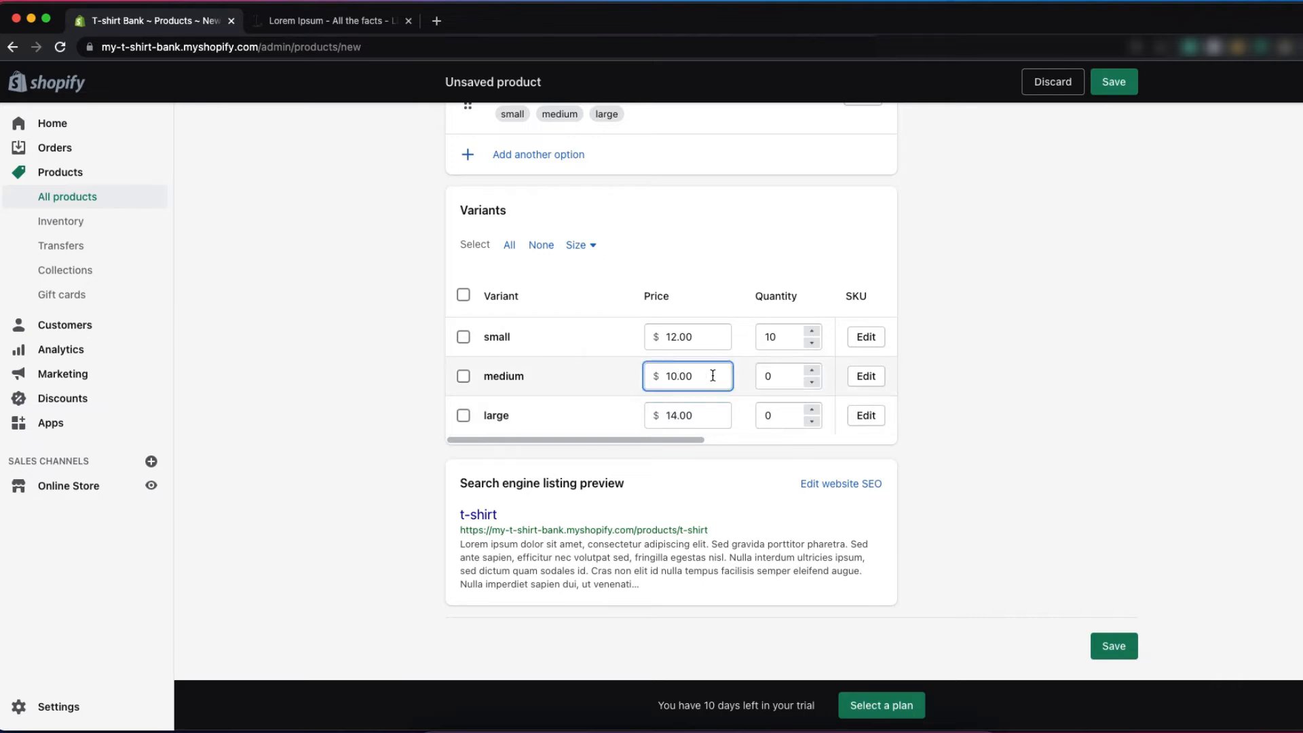
# Step: Set the available quantity to 5 for the medium variant and 10 for the large variant
pyautogui.click(791, 382)
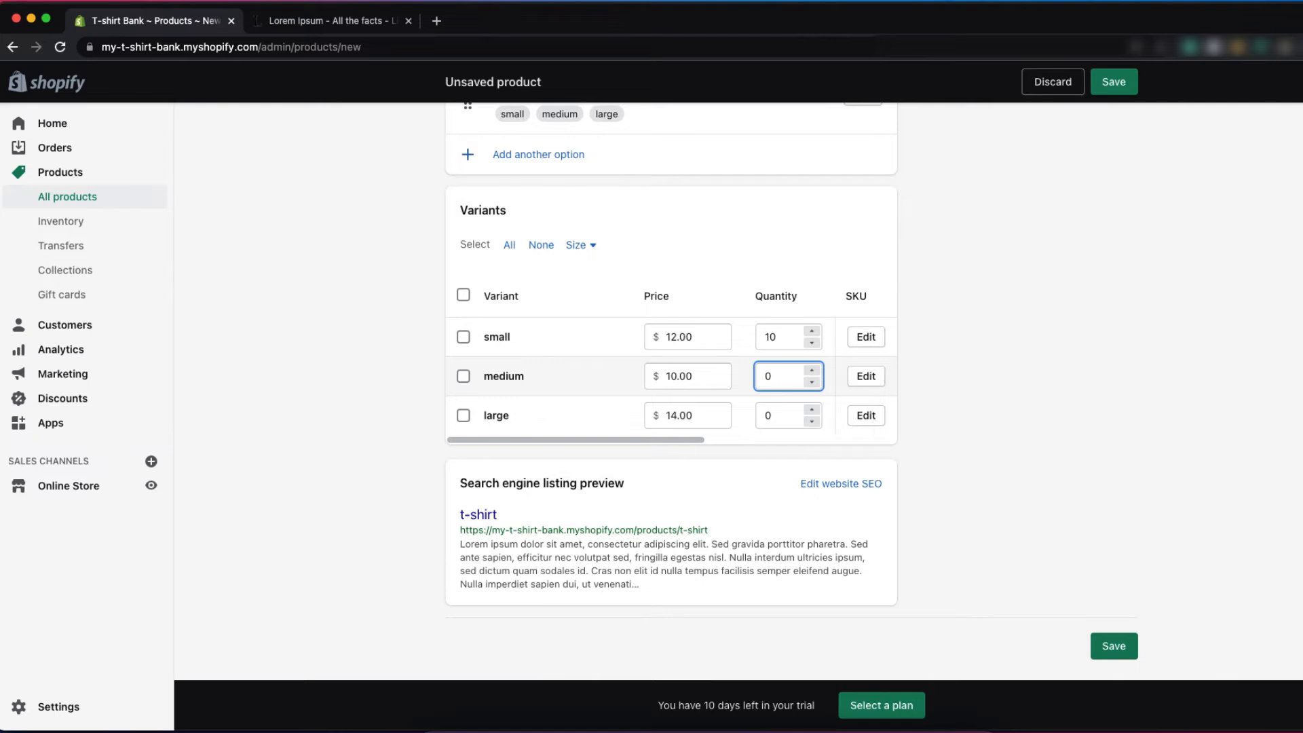
pyautogui.write('5')
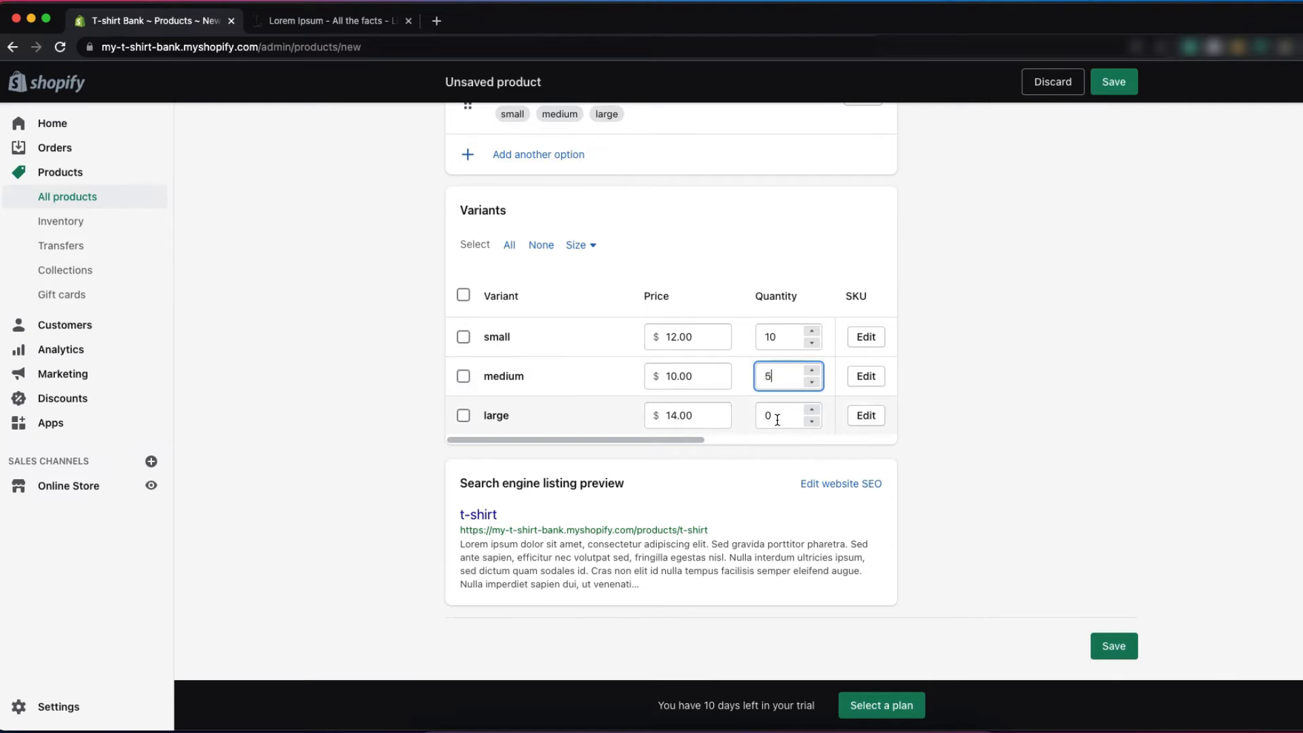
pyautogui.click(773, 416)
pyautogui.press('BackSpace')
pyautogui.write('10')
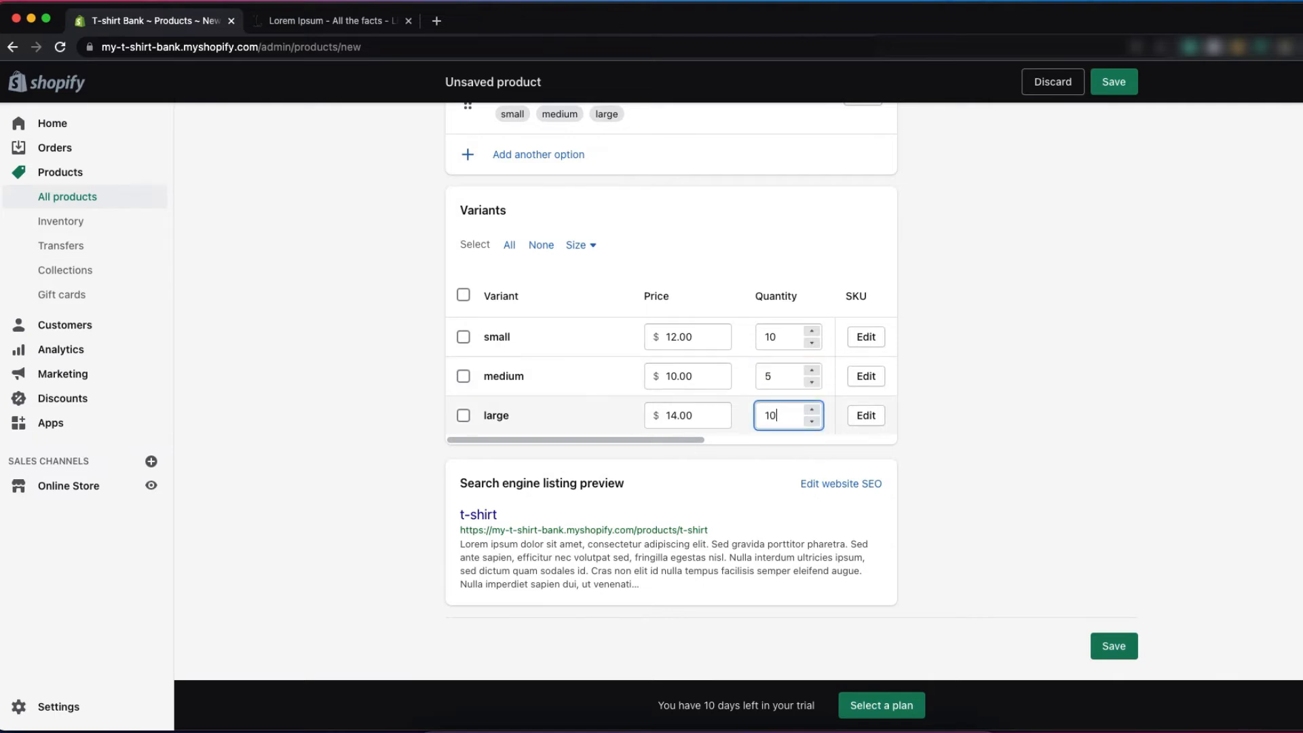
# Step: Review the SKU and barcode columns of the size variants, then return to the product's title and description
pyautogui.moveTo(695, 437); pyautogui.dragTo(780, 447)
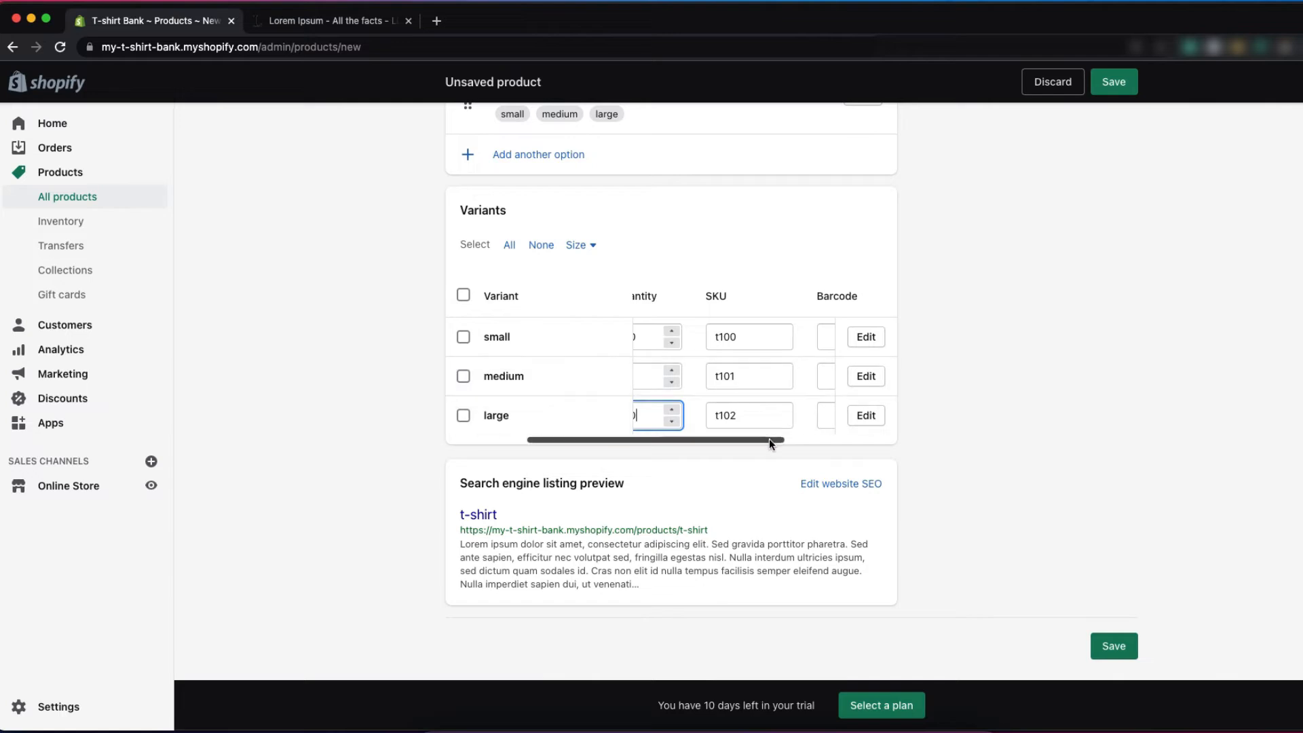
pyautogui.moveTo(770, 441); pyautogui.dragTo(833, 442)
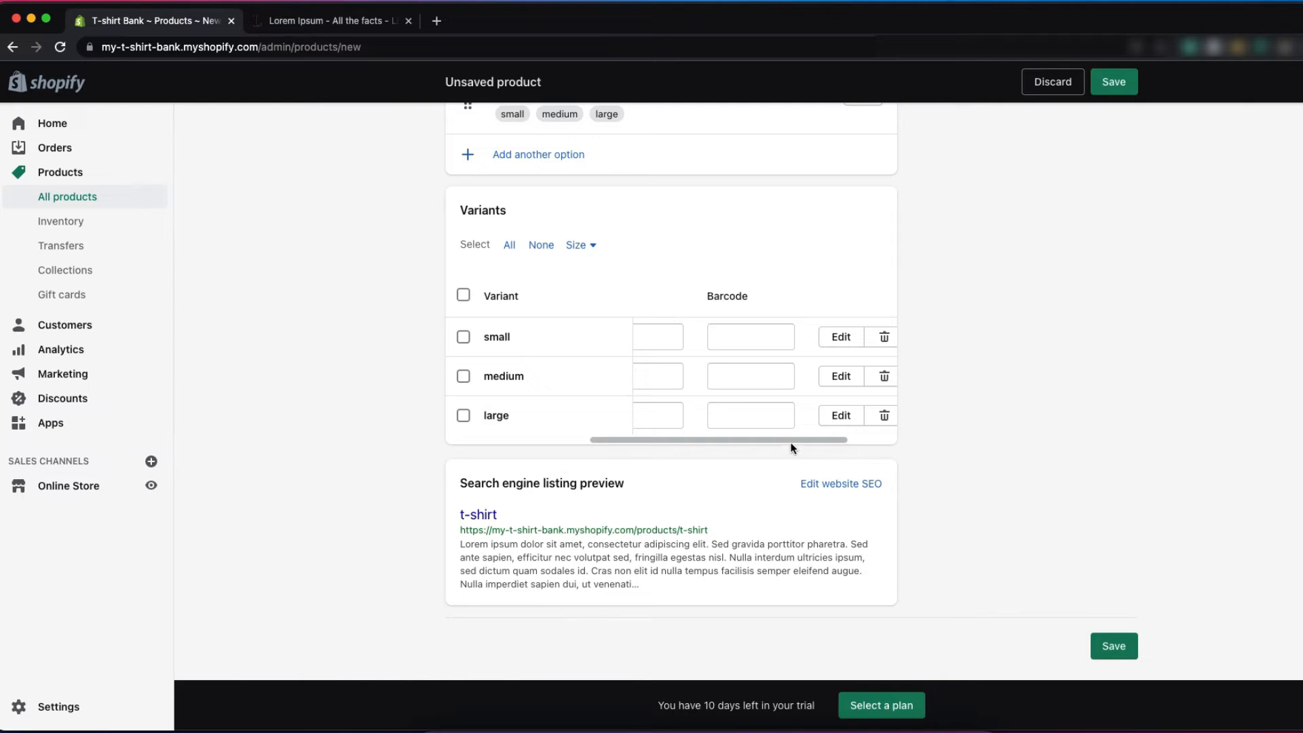
pyautogui.hscroll(2, 865, 441)
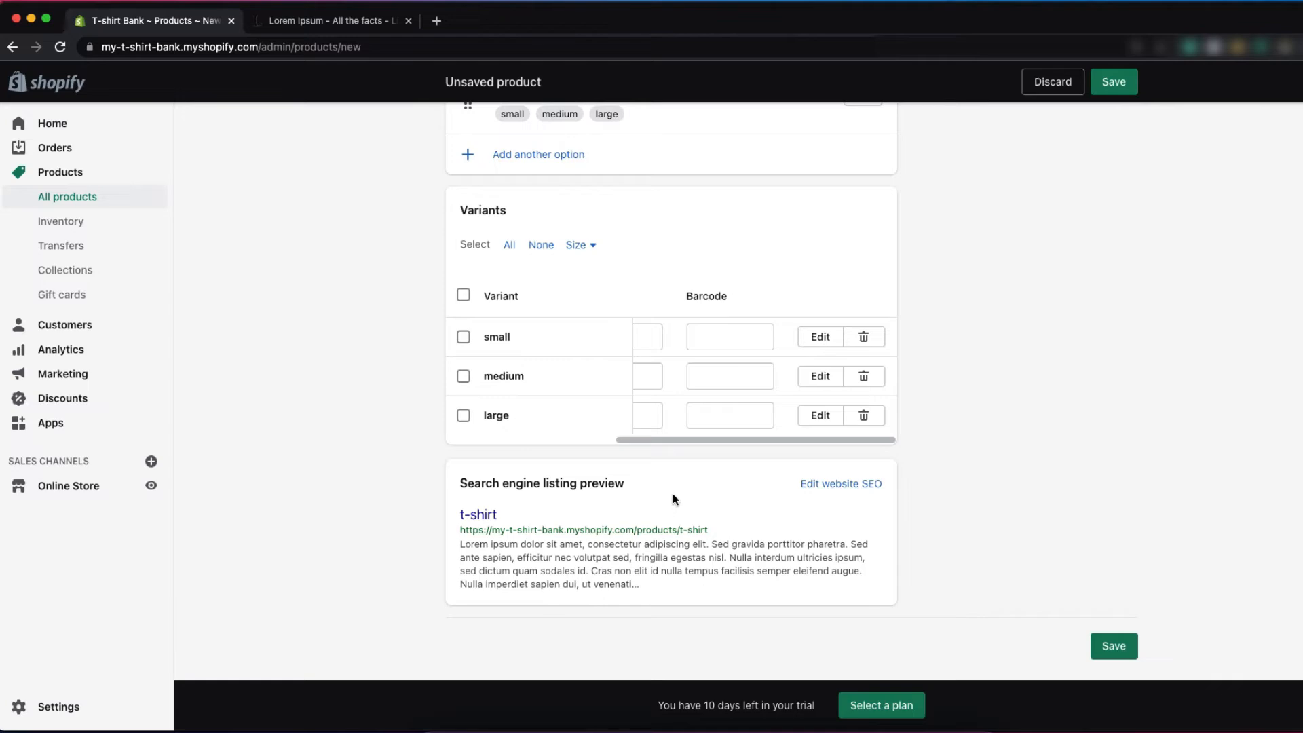
pyautogui.scroll(3, 673, 495)
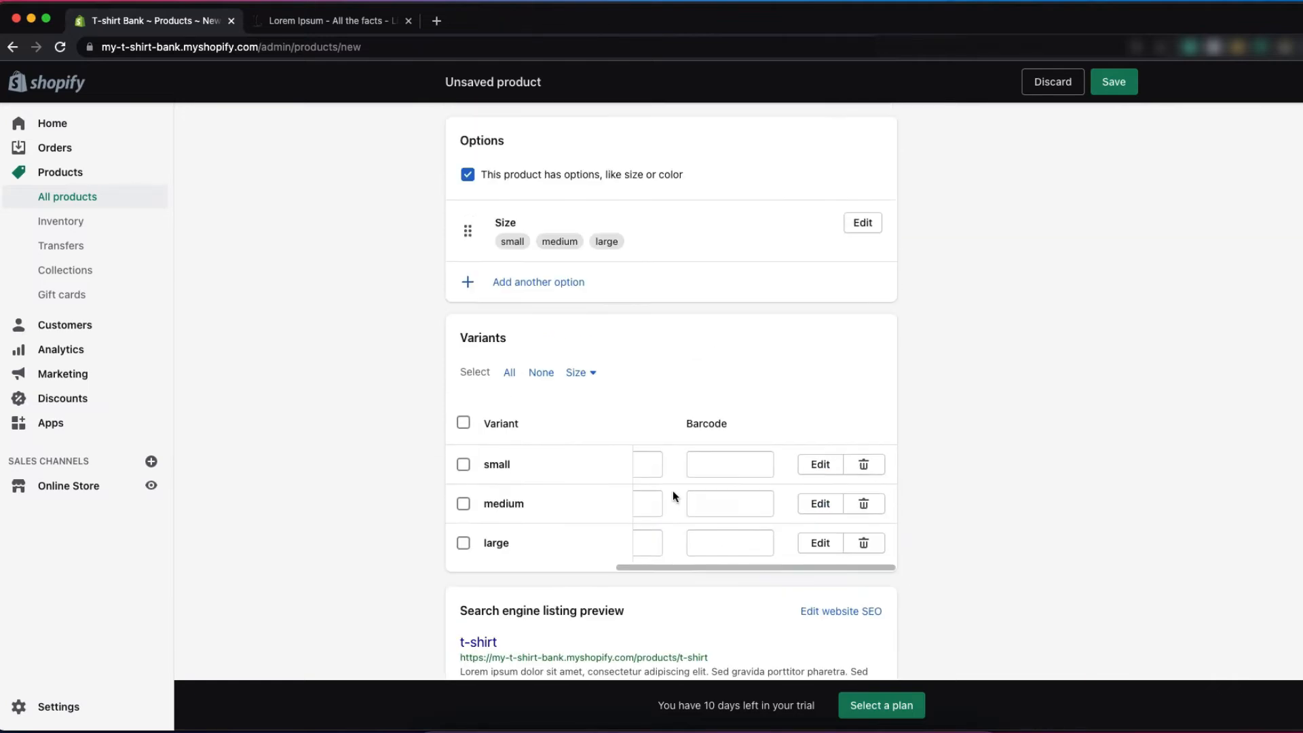
pyautogui.scroll(20, 674, 490)
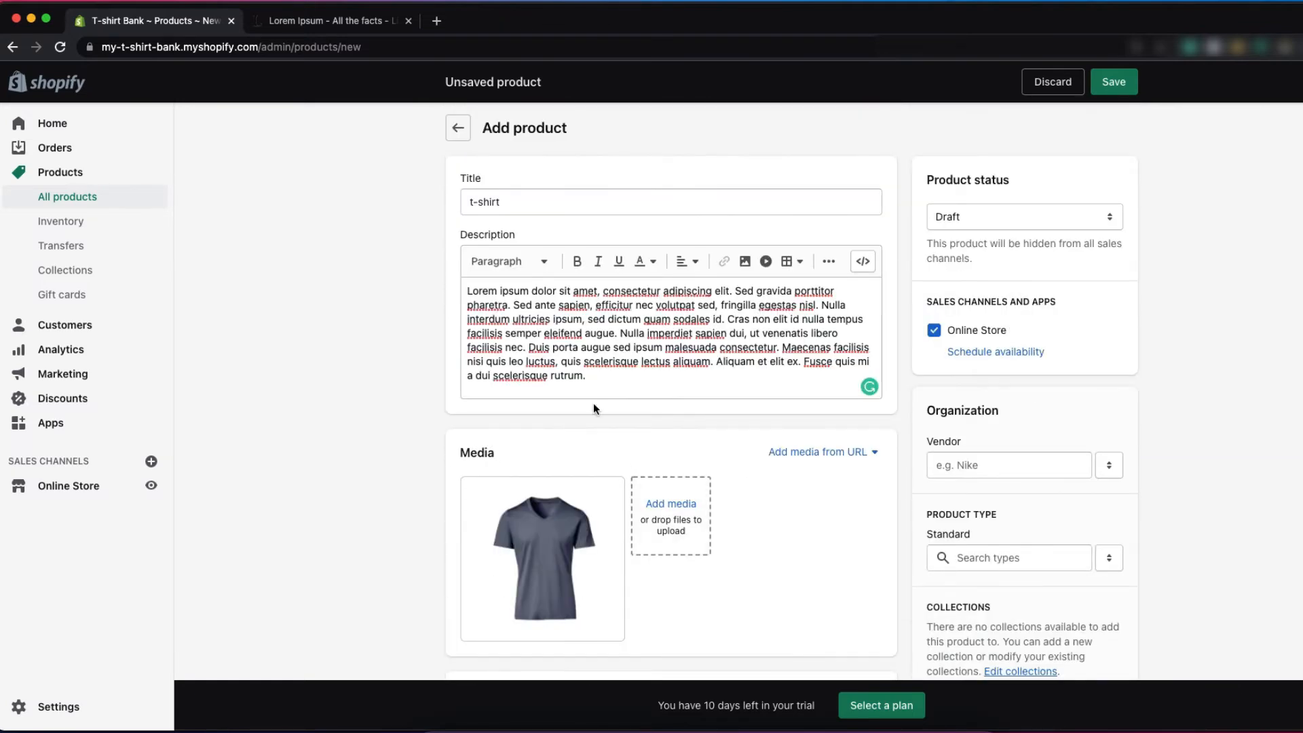
# Step: Review the product's search engine listing preview and the vendor suggestions without choosing a vendor
pyautogui.scroll(-15, 675, 319)
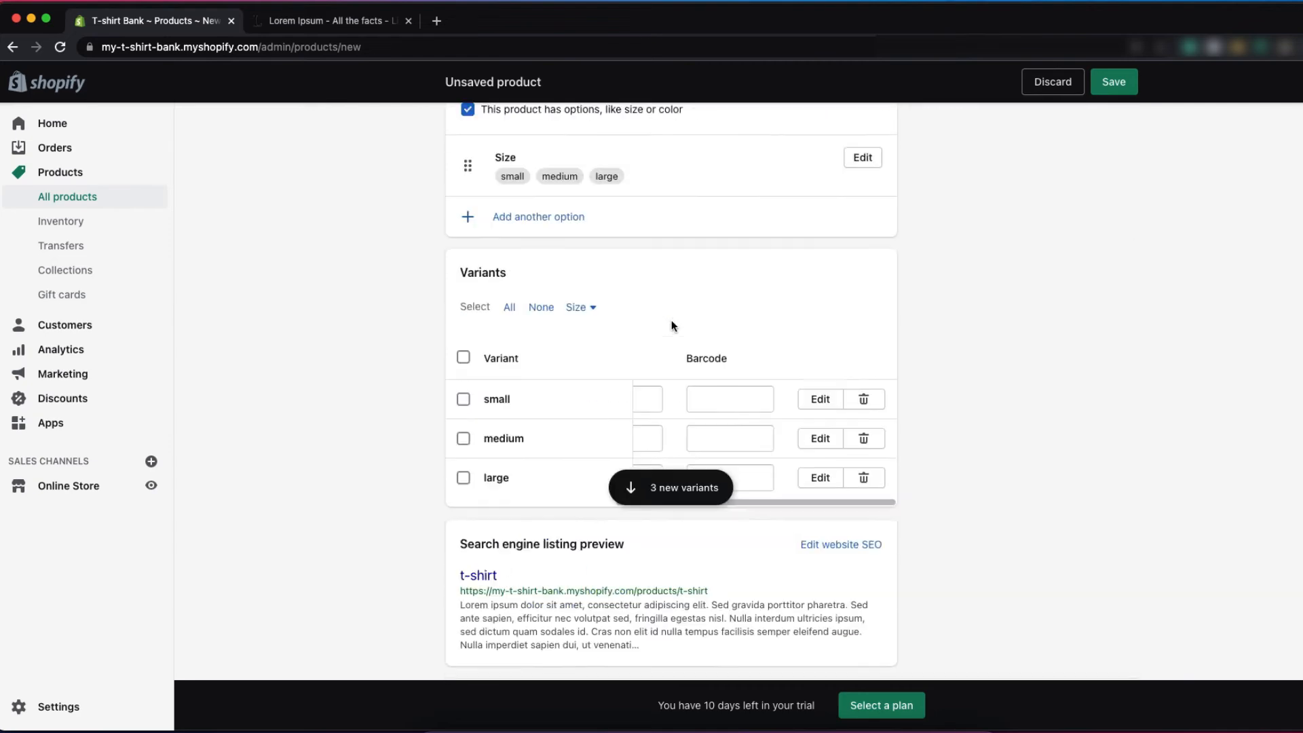
pyautogui.scroll(-2, 671, 320)
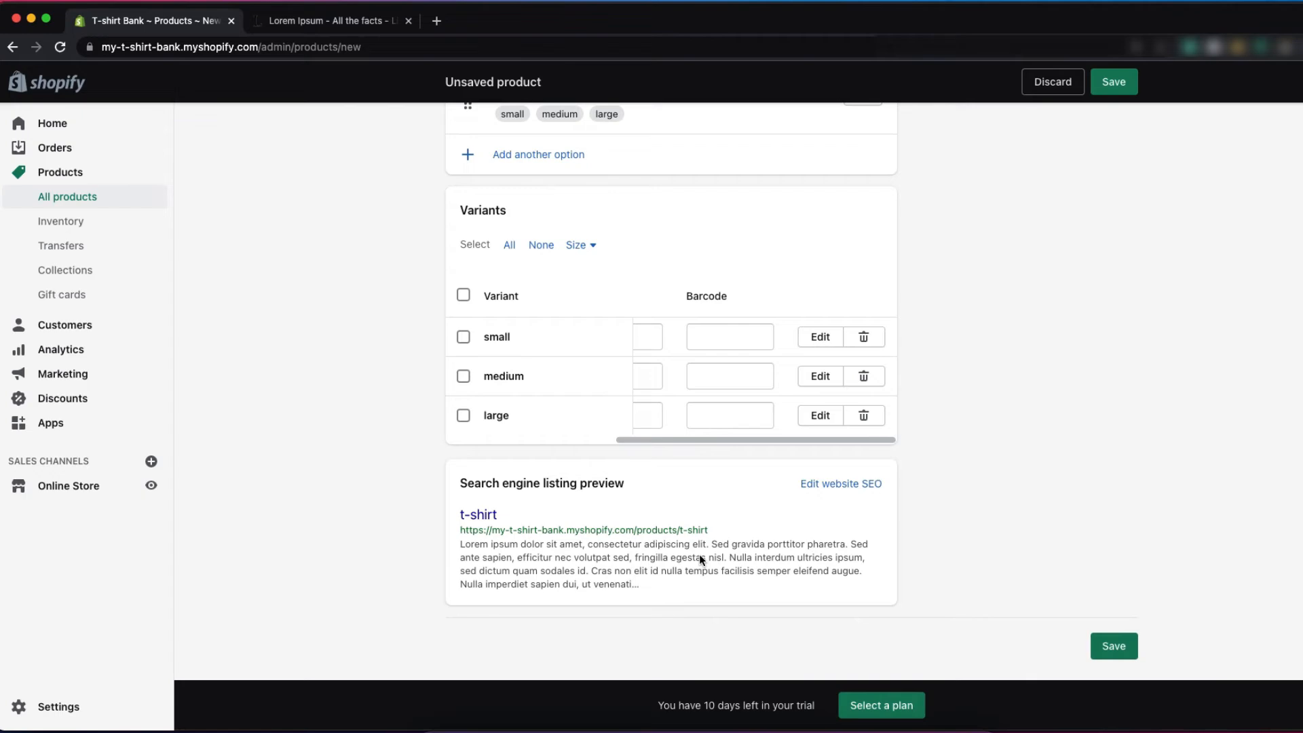
pyautogui.scroll(15, 699, 559)
pyautogui.scroll(6, 701, 553)
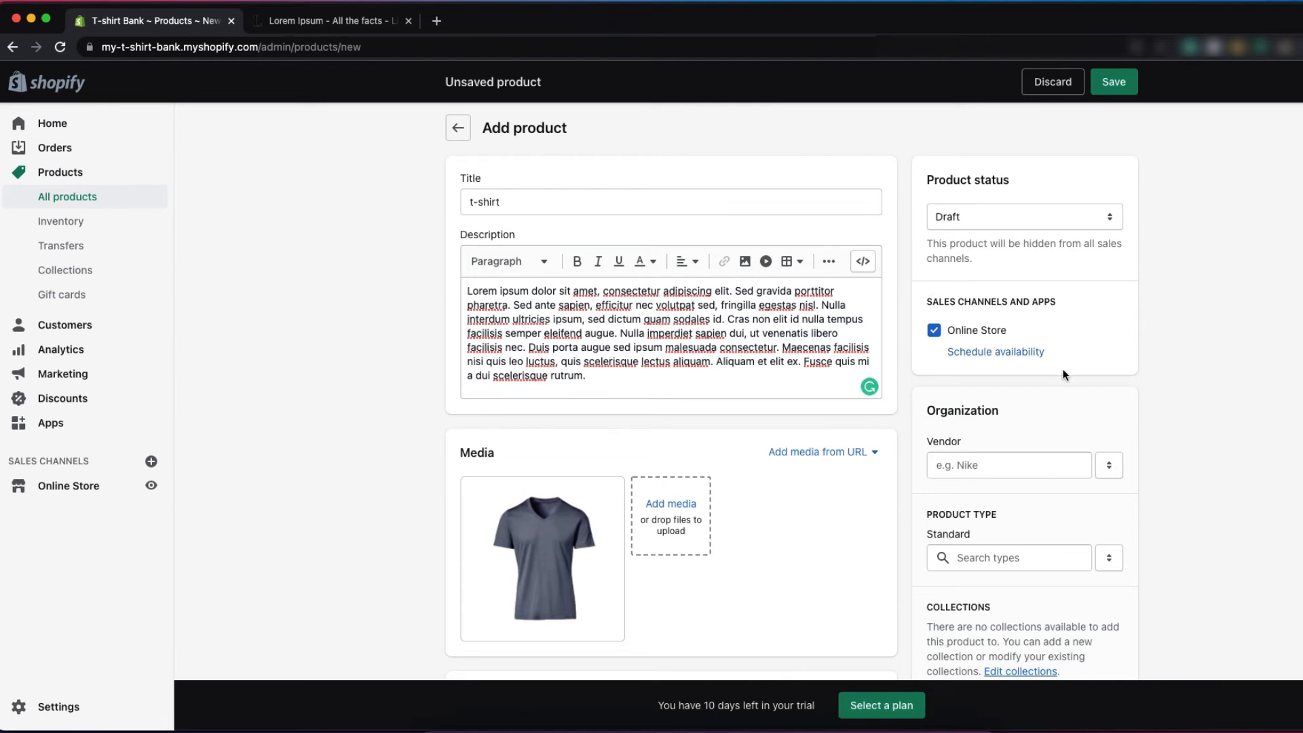
pyautogui.scroll(-2, 1044, 391)
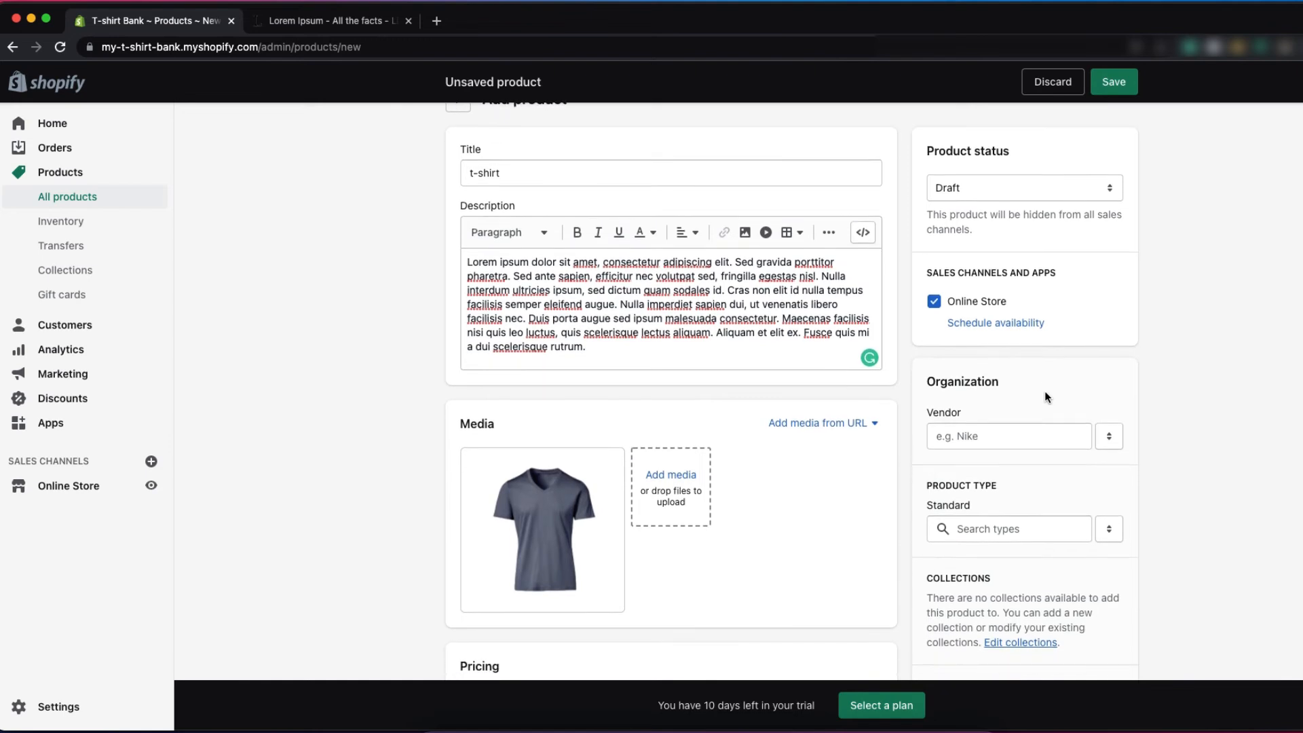
pyautogui.click(1018, 408)
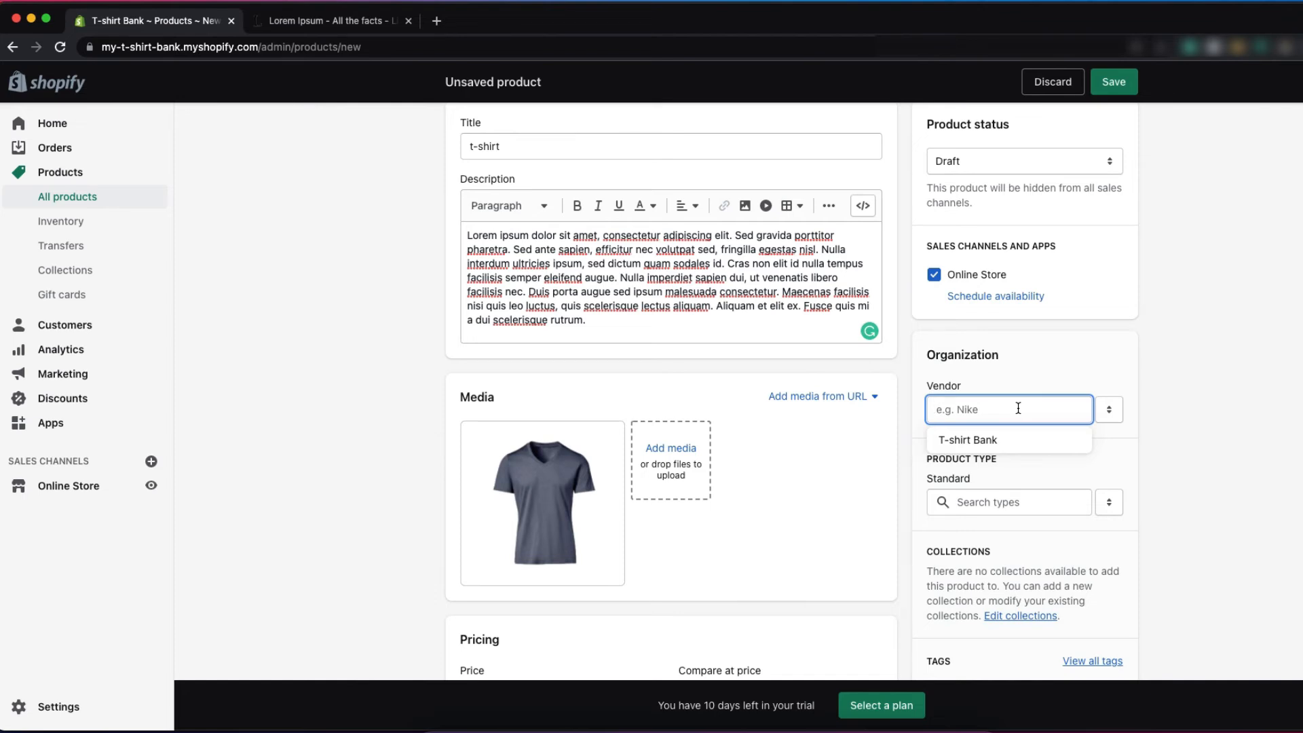
pyautogui.click(1060, 372)
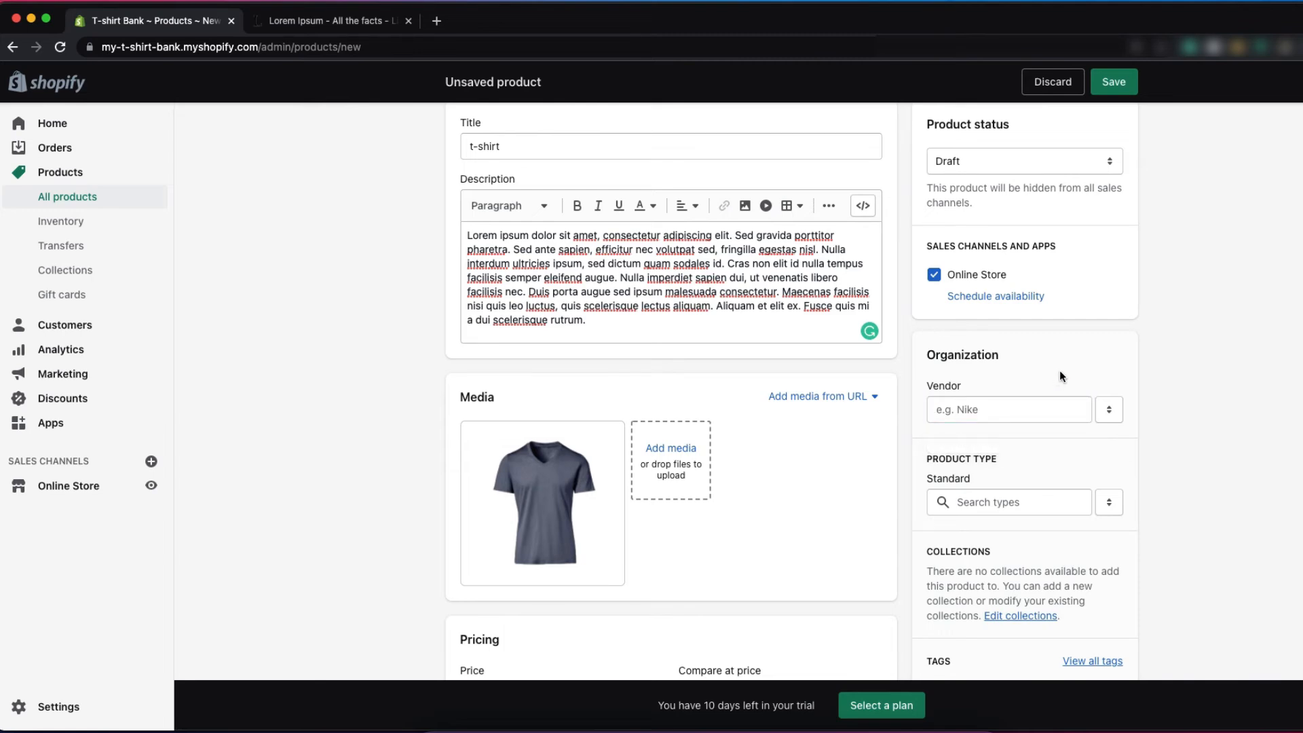
# Step: Set the product type to the custom type T-shirt
pyautogui.scroll(-3, 1029, 482)
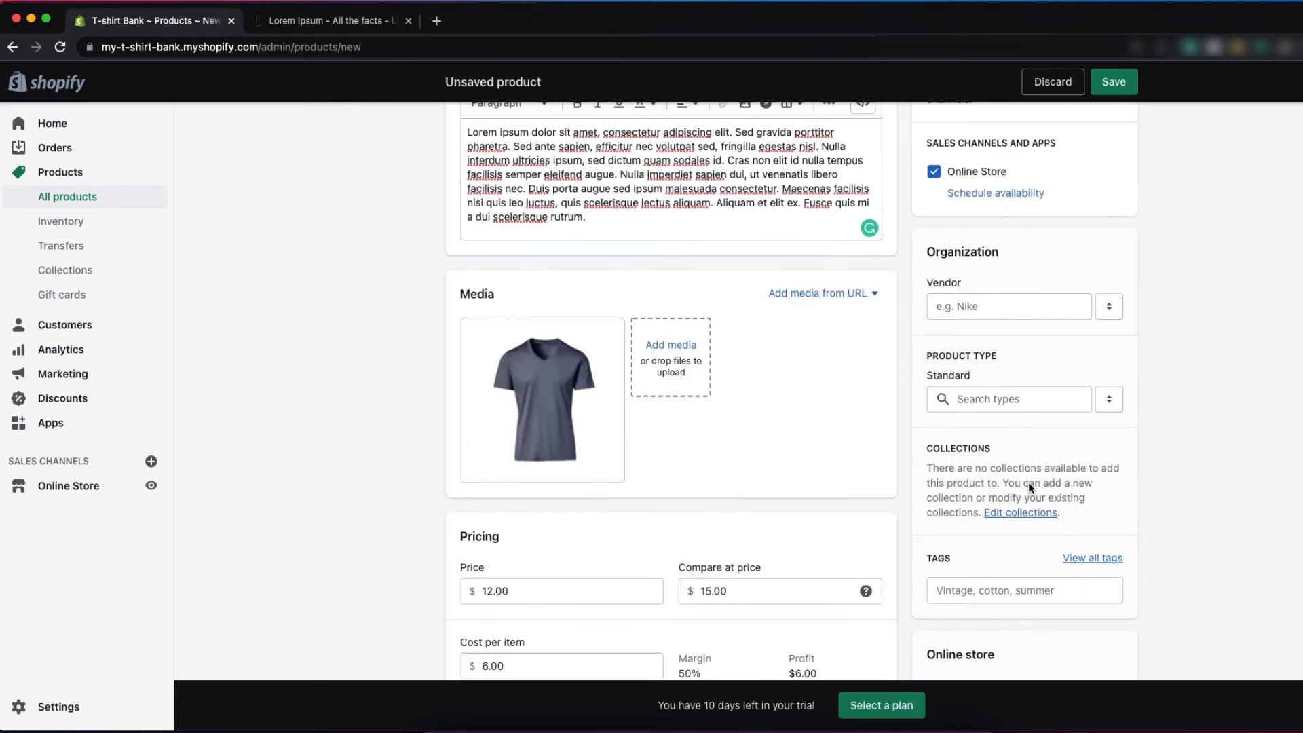
pyautogui.click(1021, 403)
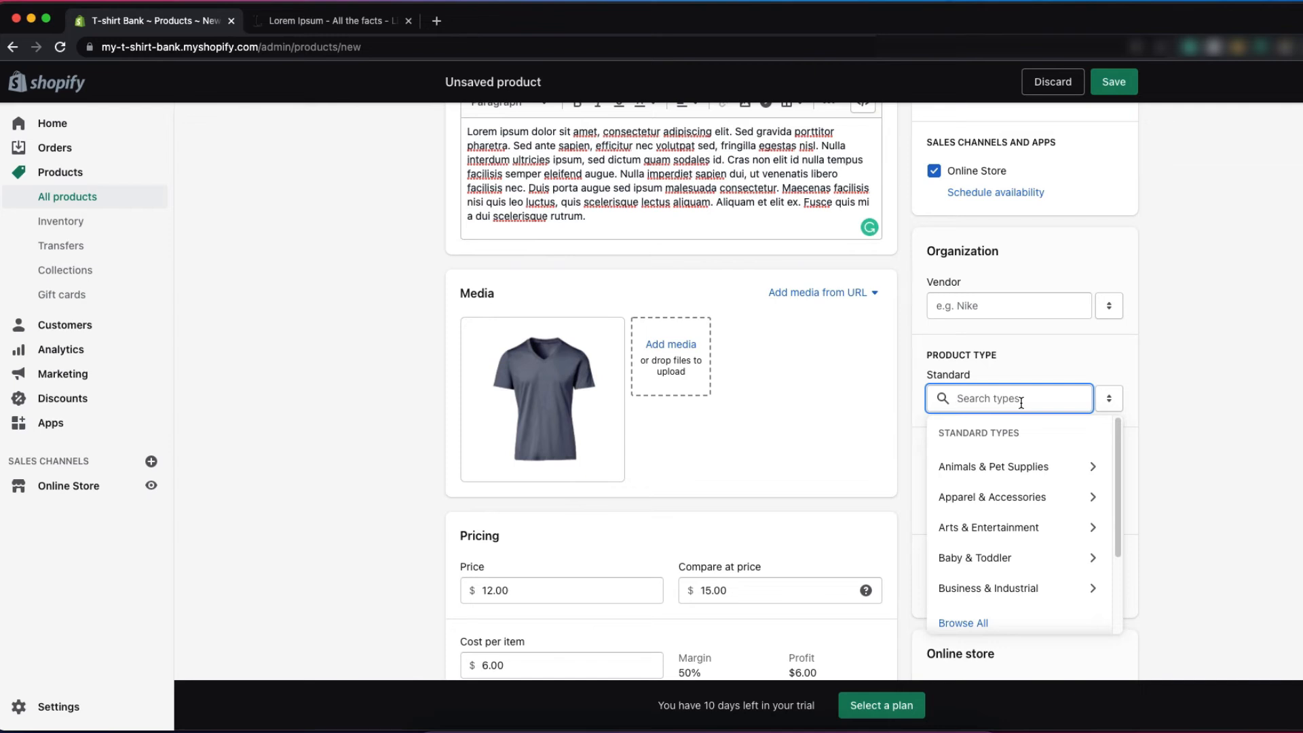
pyautogui.write('T-shirt')
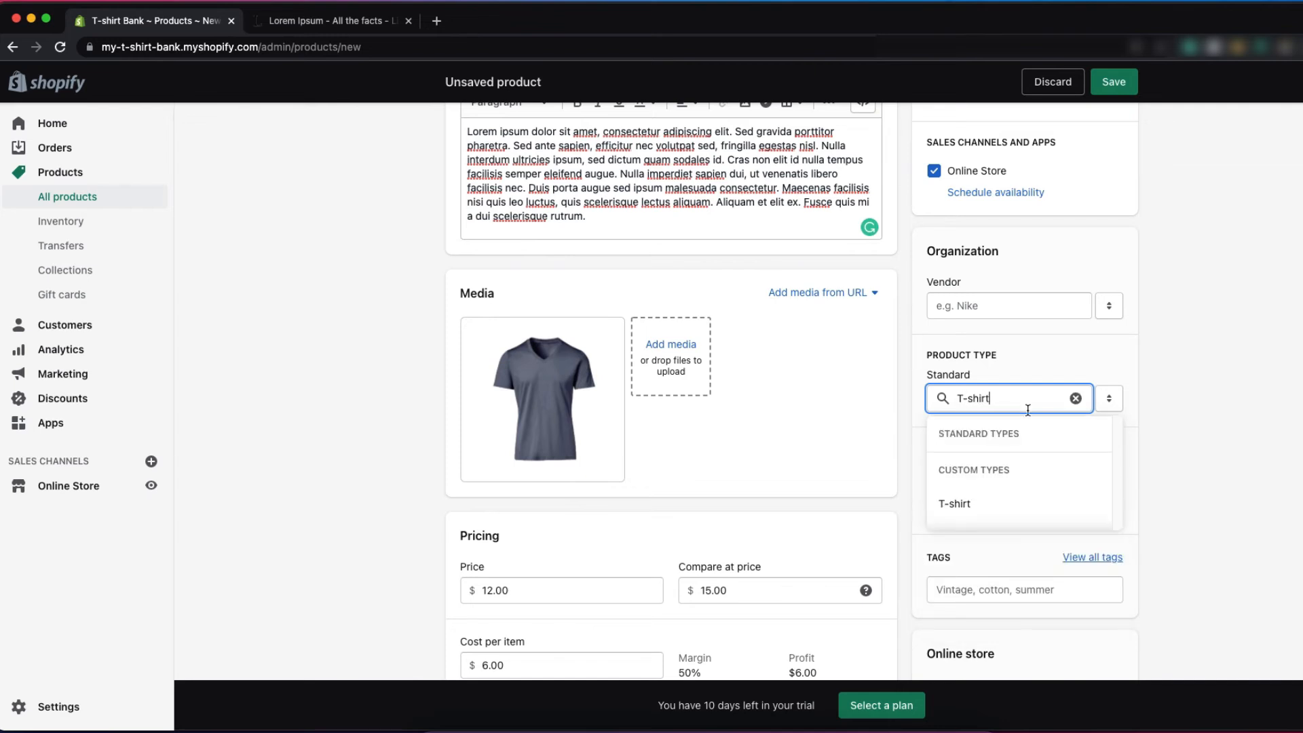
pyautogui.click(974, 503)
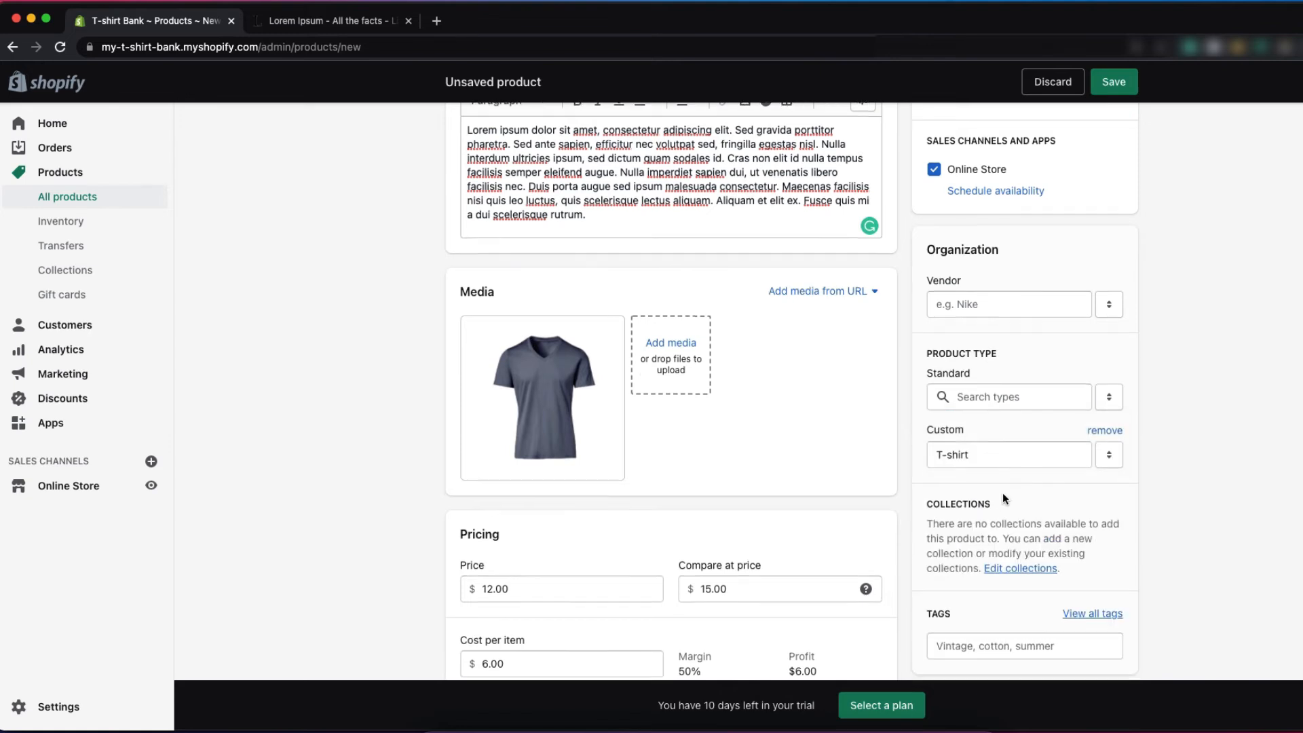
# Step: Tag the product with the frequently used tag T-shirt
pyautogui.scroll(-3, 1002, 493)
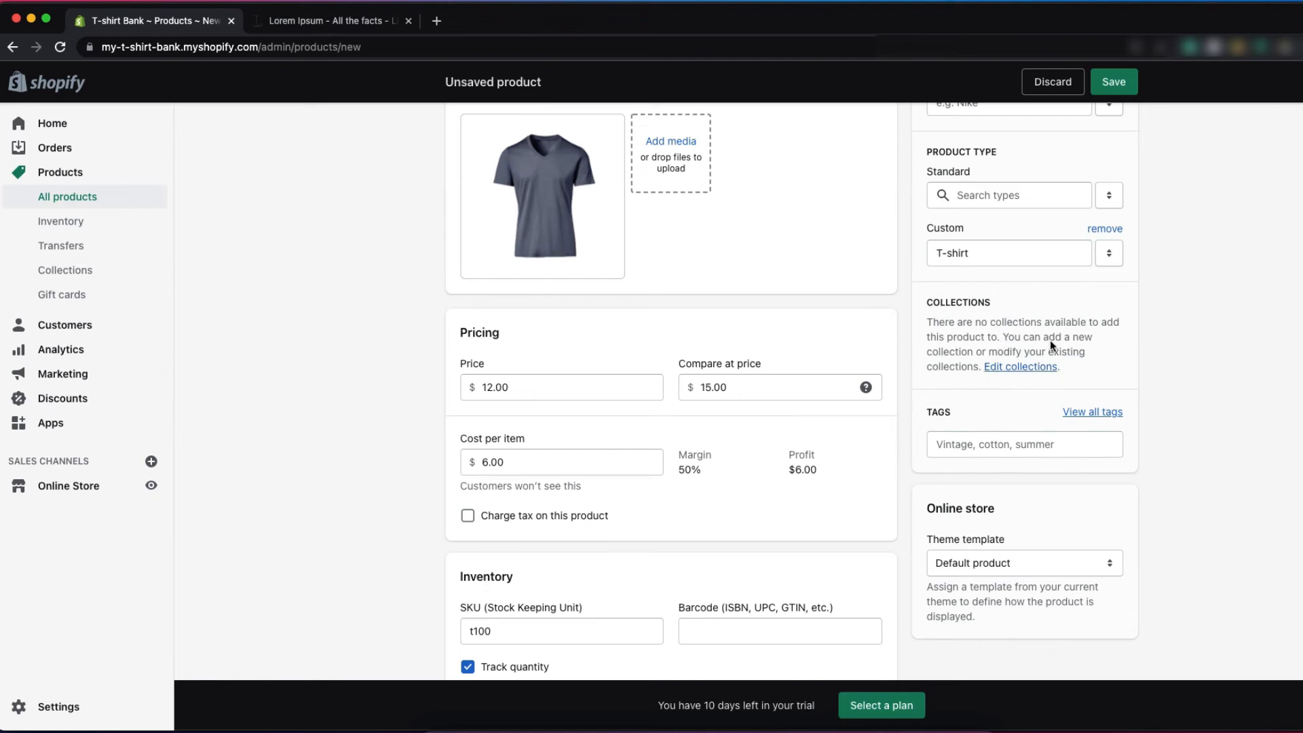
pyautogui.click(1009, 445)
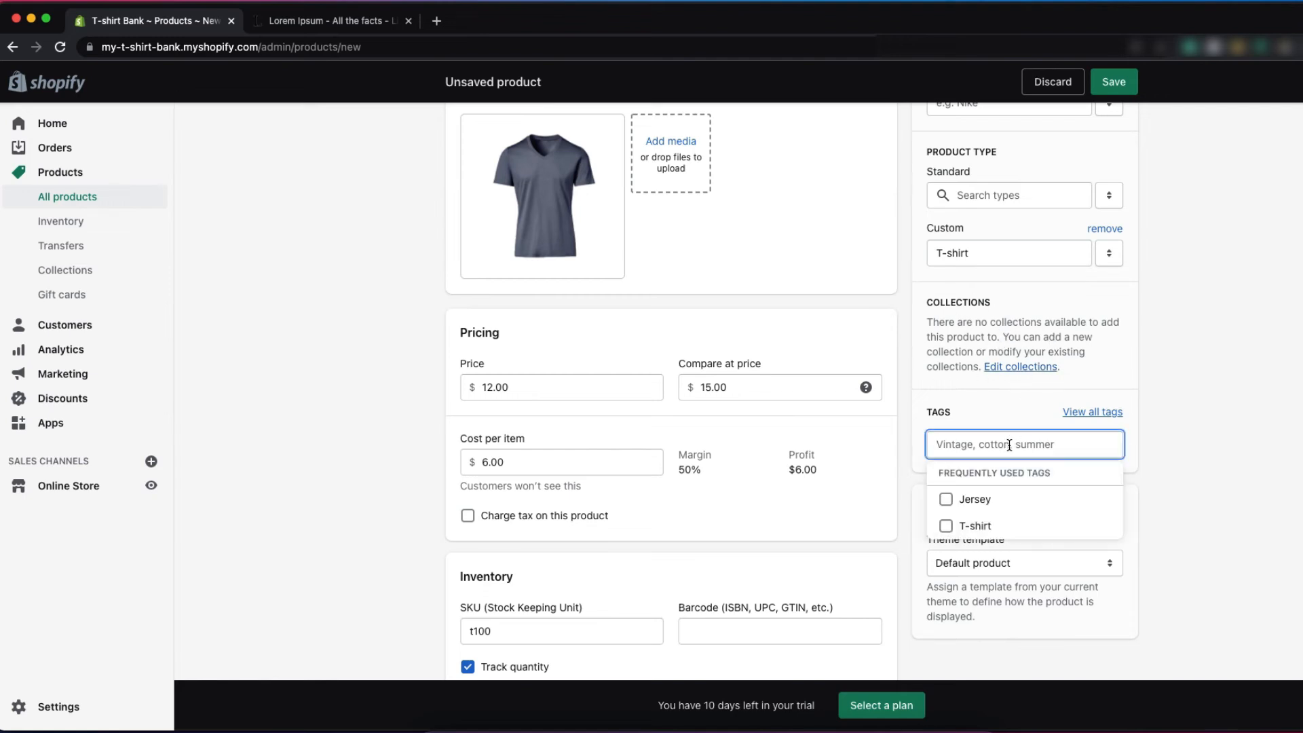
pyautogui.click(974, 526)
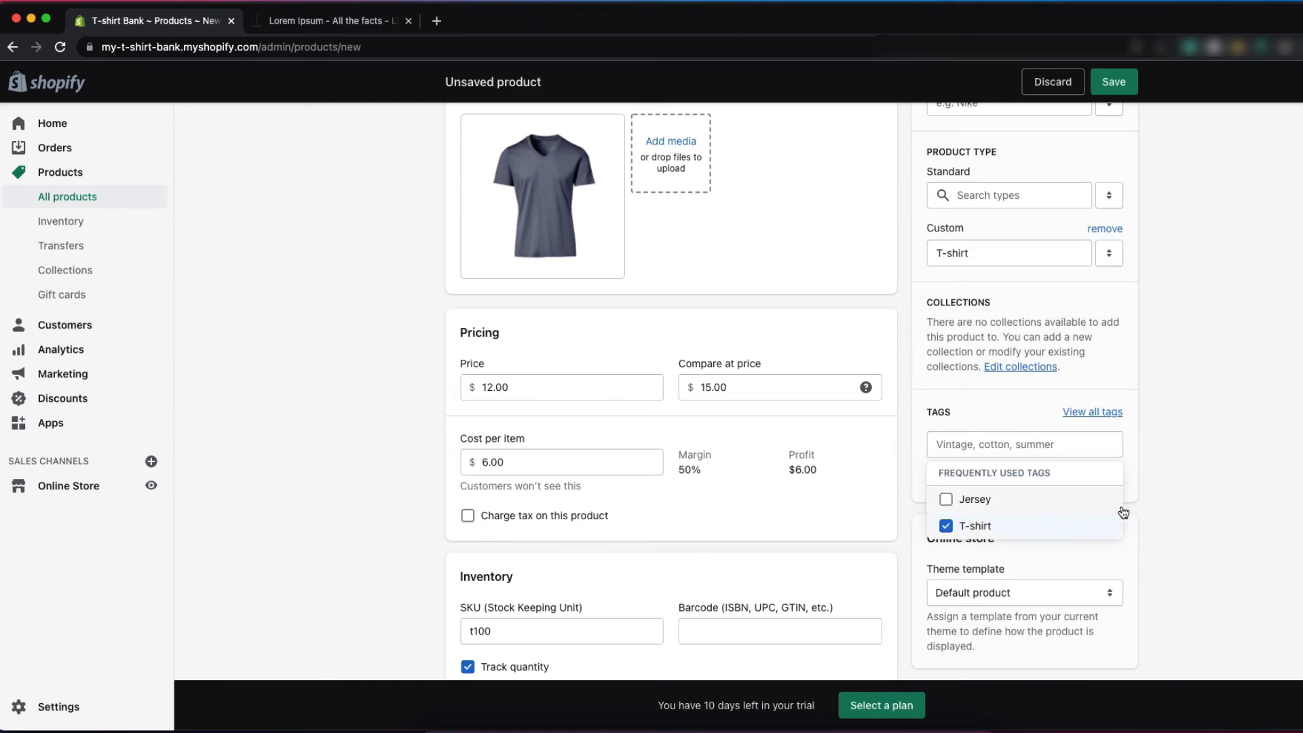
pyautogui.click(1175, 531)
# Step: Look over the completed product form and save the new t-shirt product
pyautogui.scroll(-3, 1020, 528)
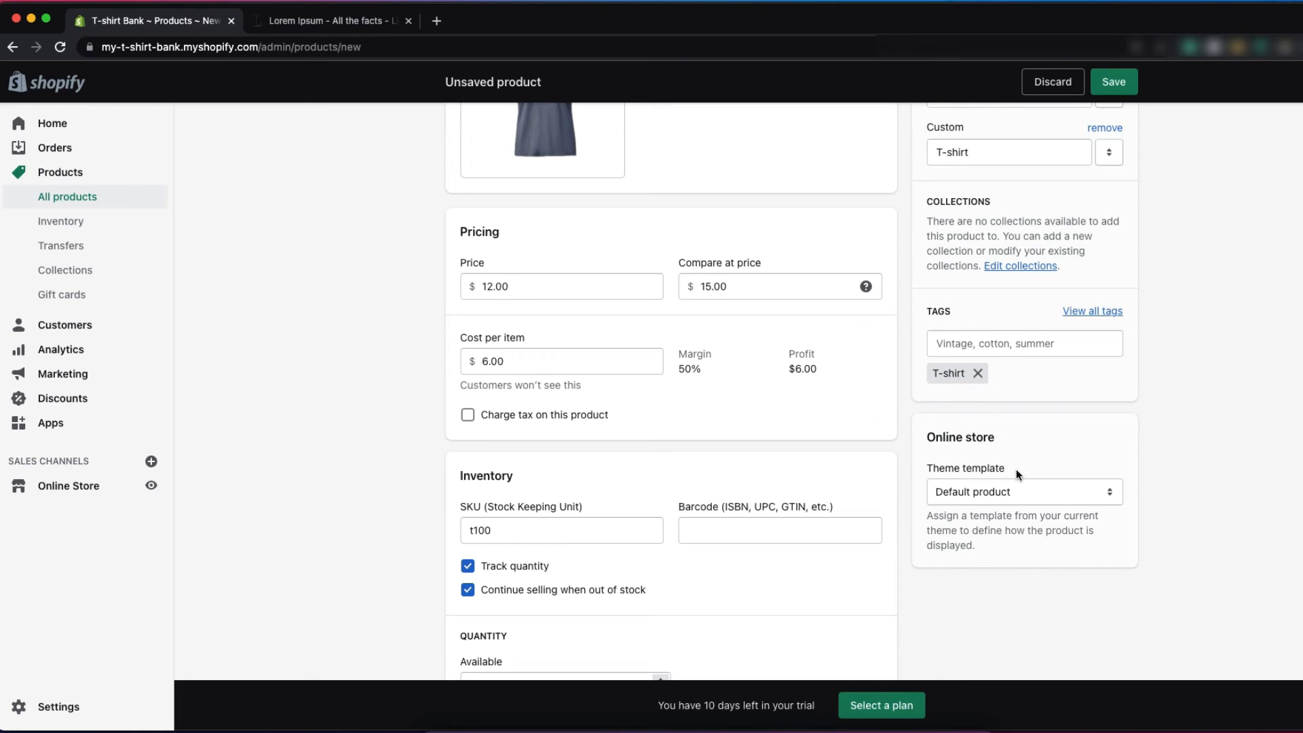
pyautogui.scroll(5, 1016, 468)
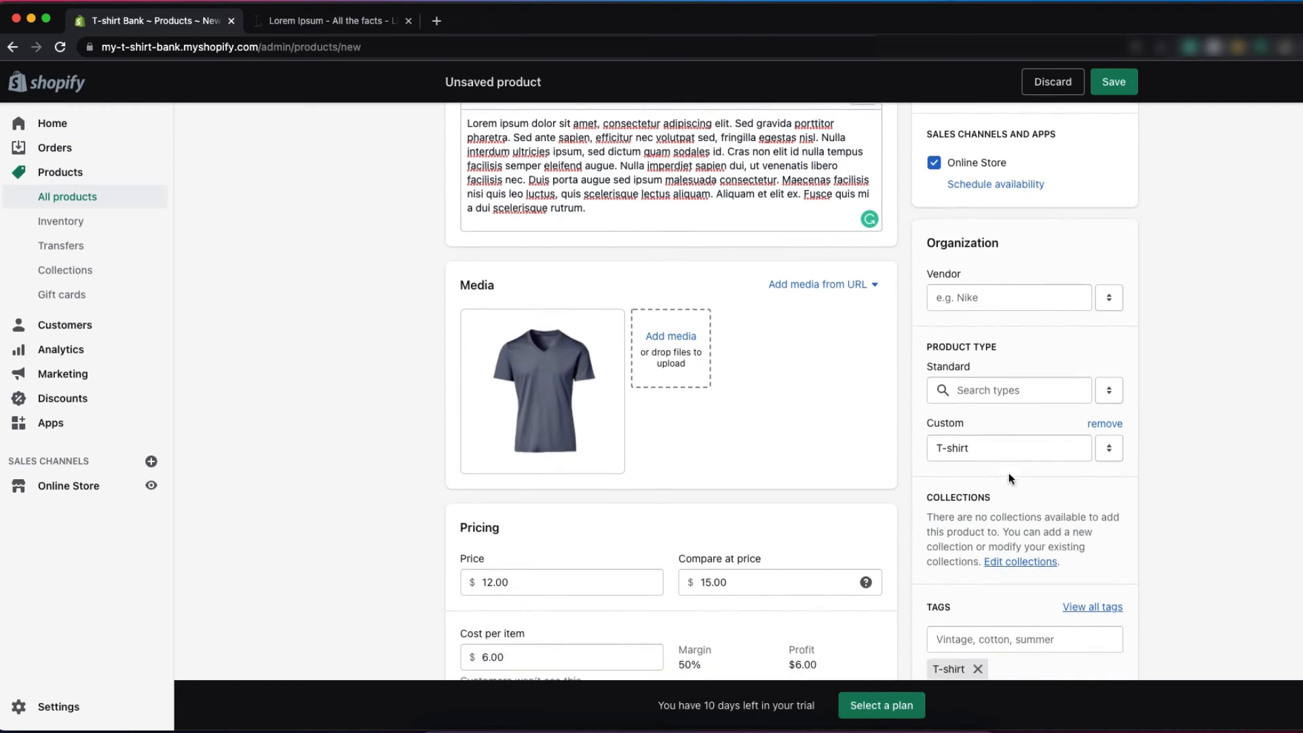
pyautogui.scroll(-20, 1009, 471)
pyautogui.scroll(10, 1010, 462)
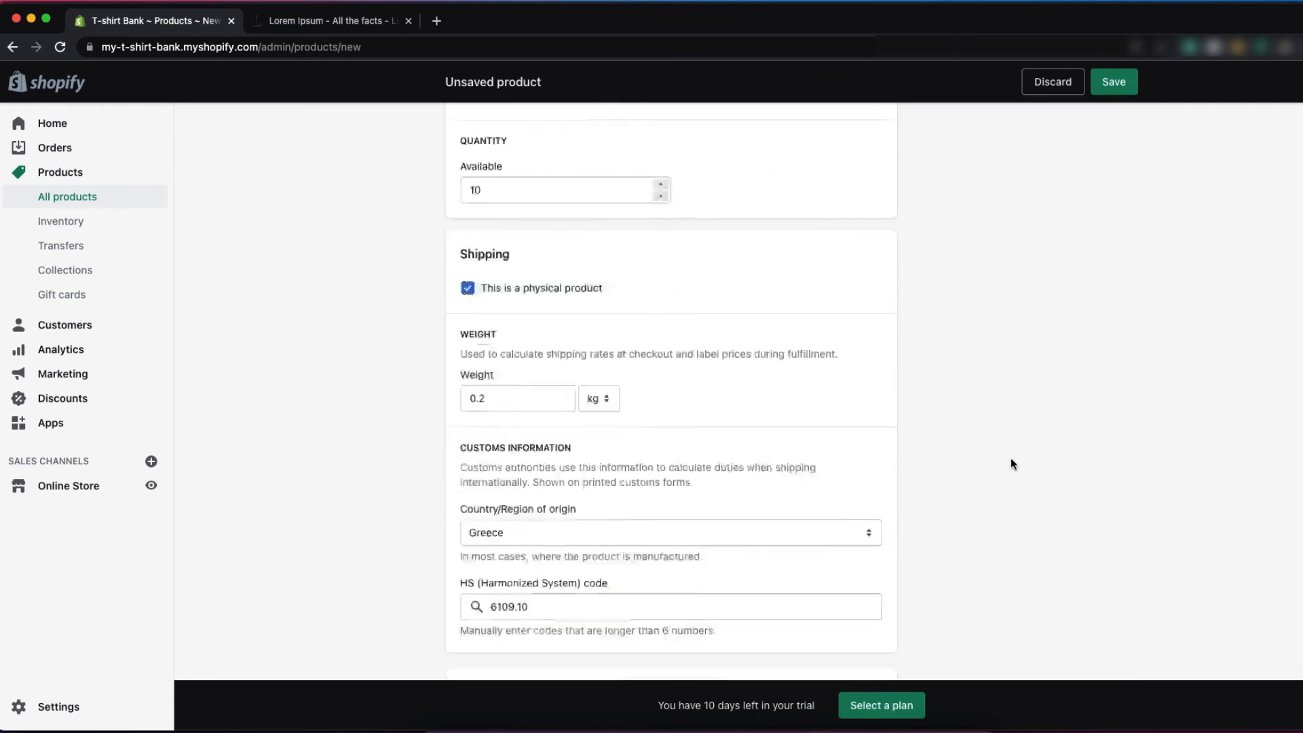
pyautogui.scroll(15, 1011, 457)
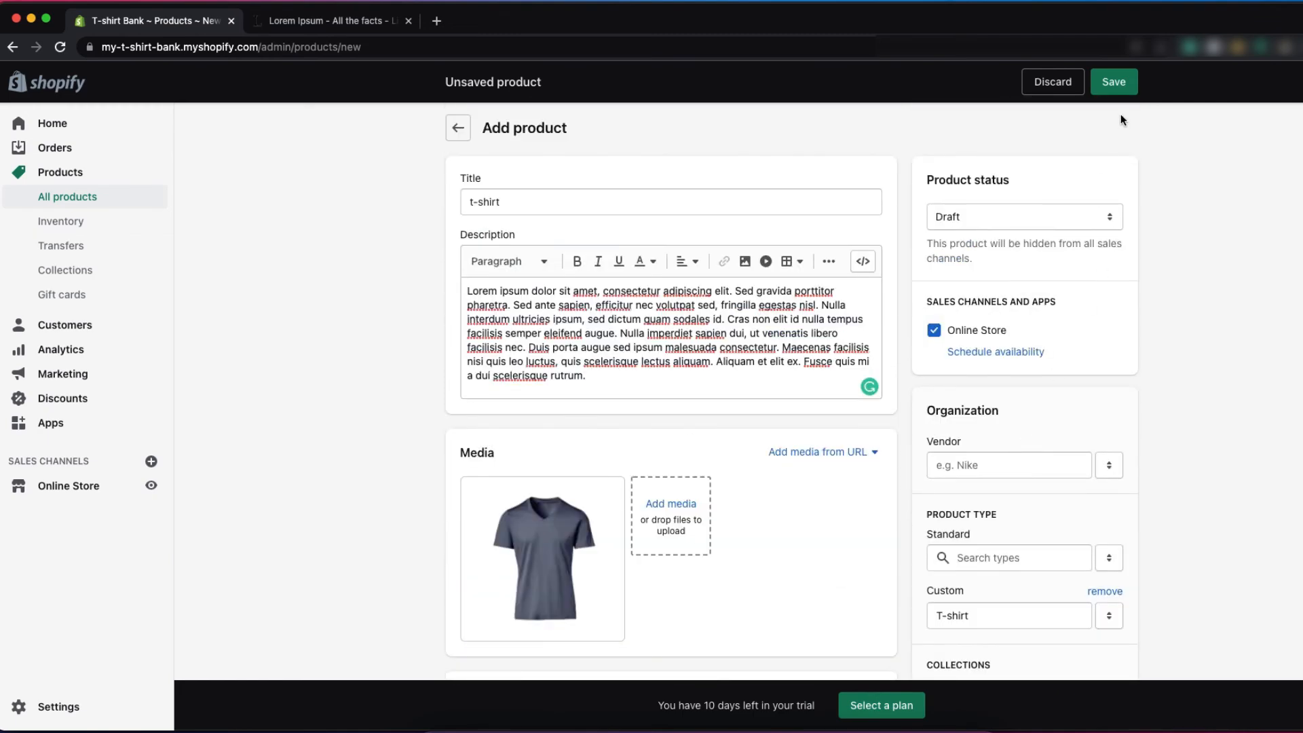
pyautogui.click(1116, 81)
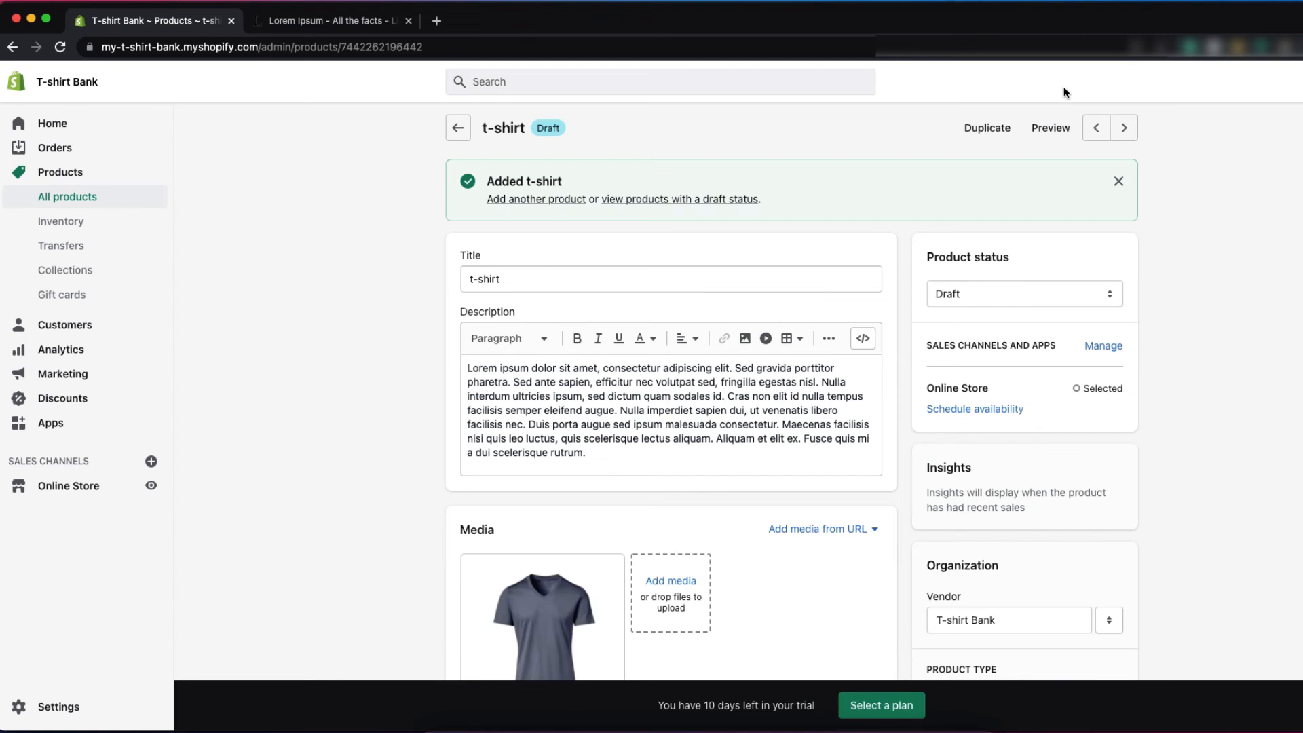
# Step: Return to the list of all products and open the draft t-shirt product from it
pyautogui.click(454, 130)
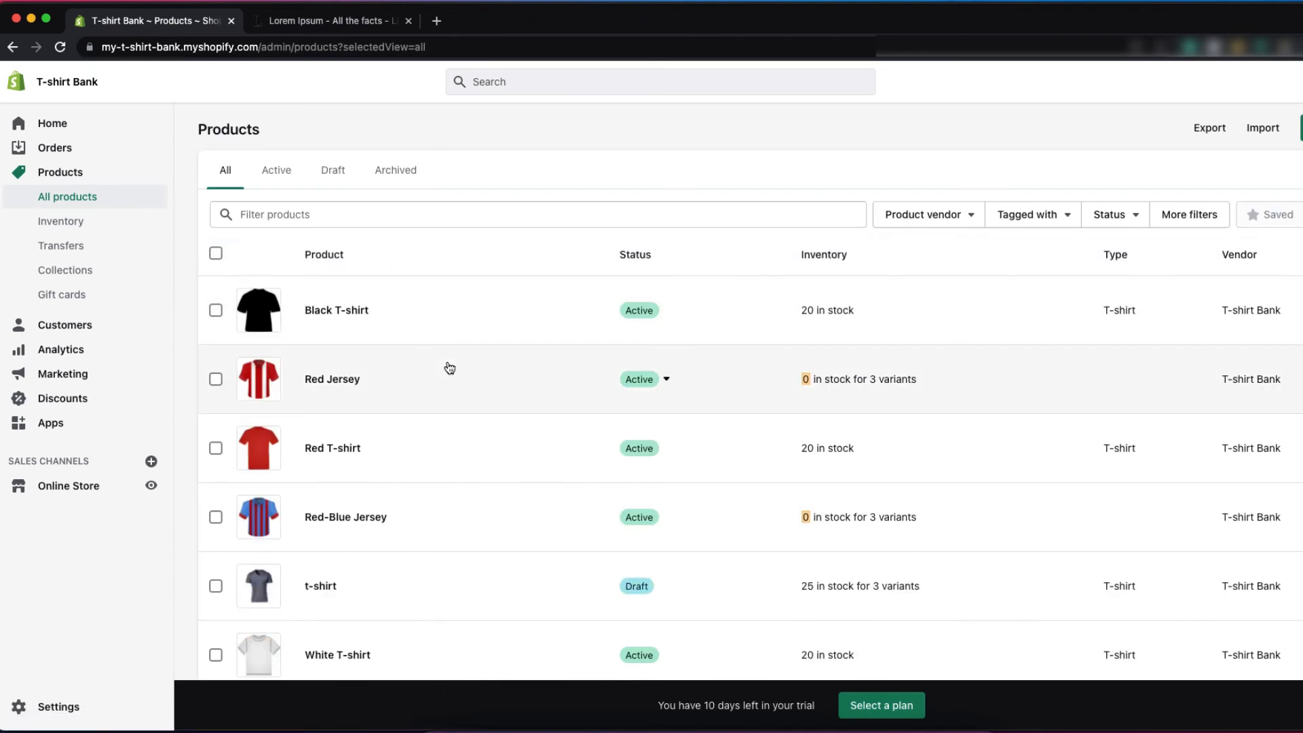
pyautogui.scroll(-3, 449, 368)
pyautogui.scroll(2, 449, 368)
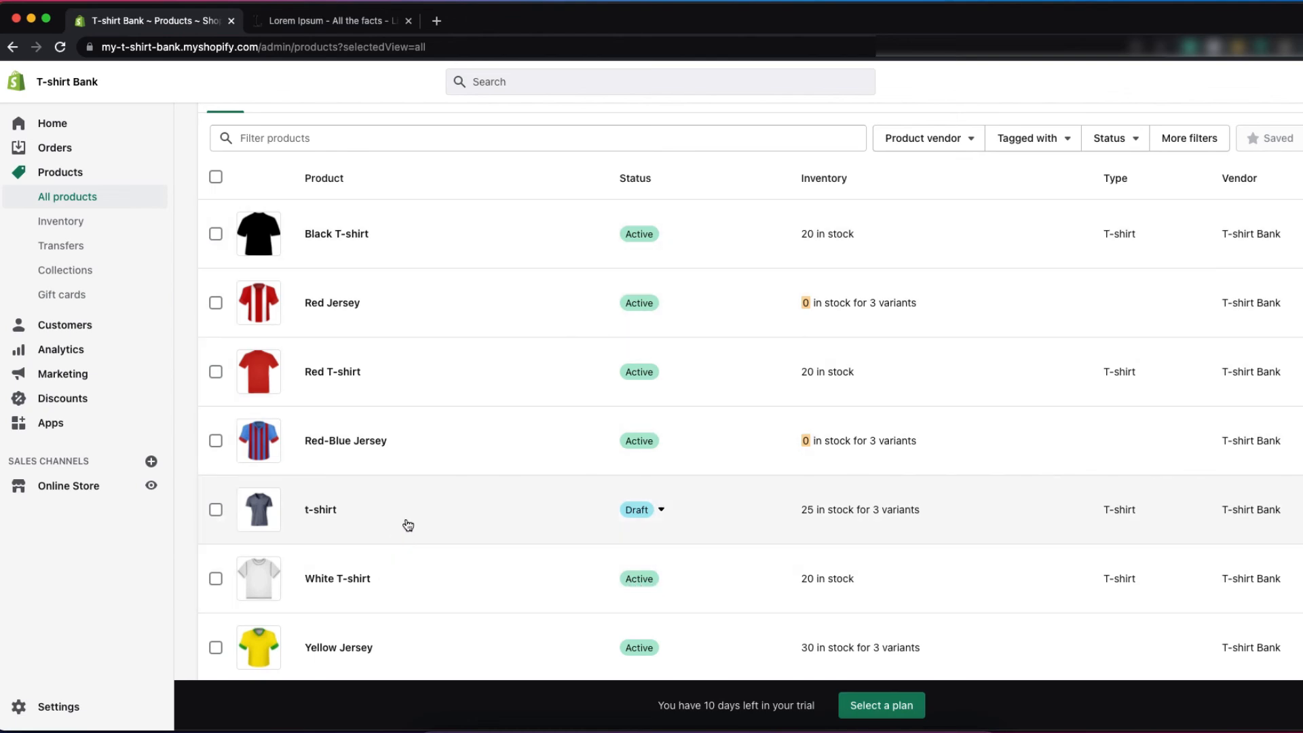
pyautogui.click(310, 515)
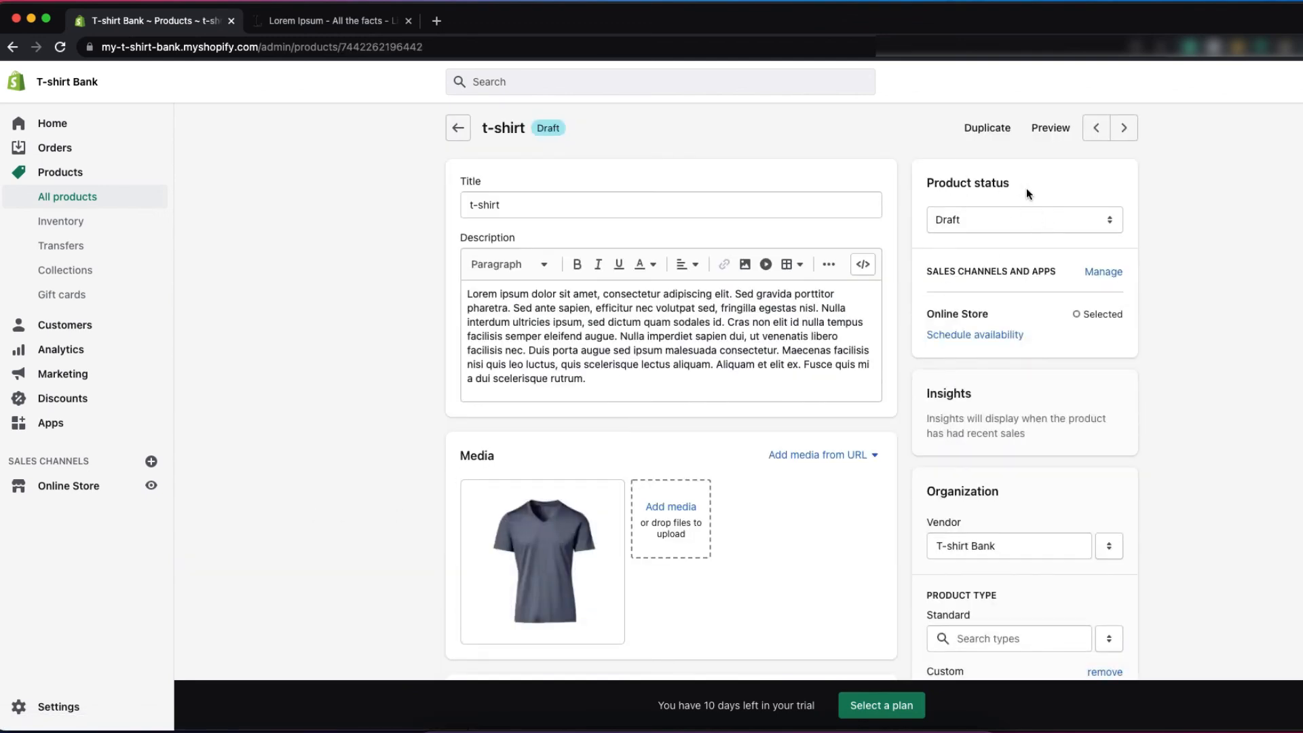
# Step: Change the t-shirt's product status to Active and save the product
pyautogui.click(1054, 222)
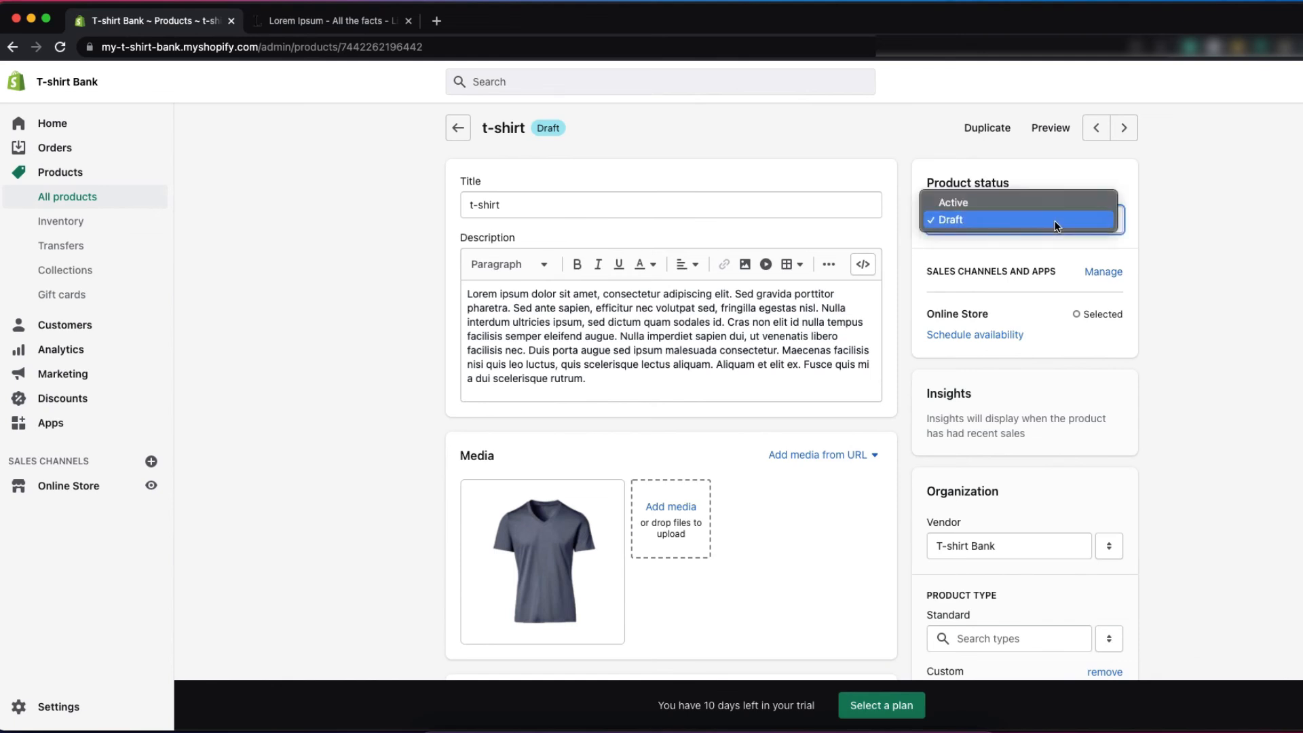
pyautogui.click(979, 206)
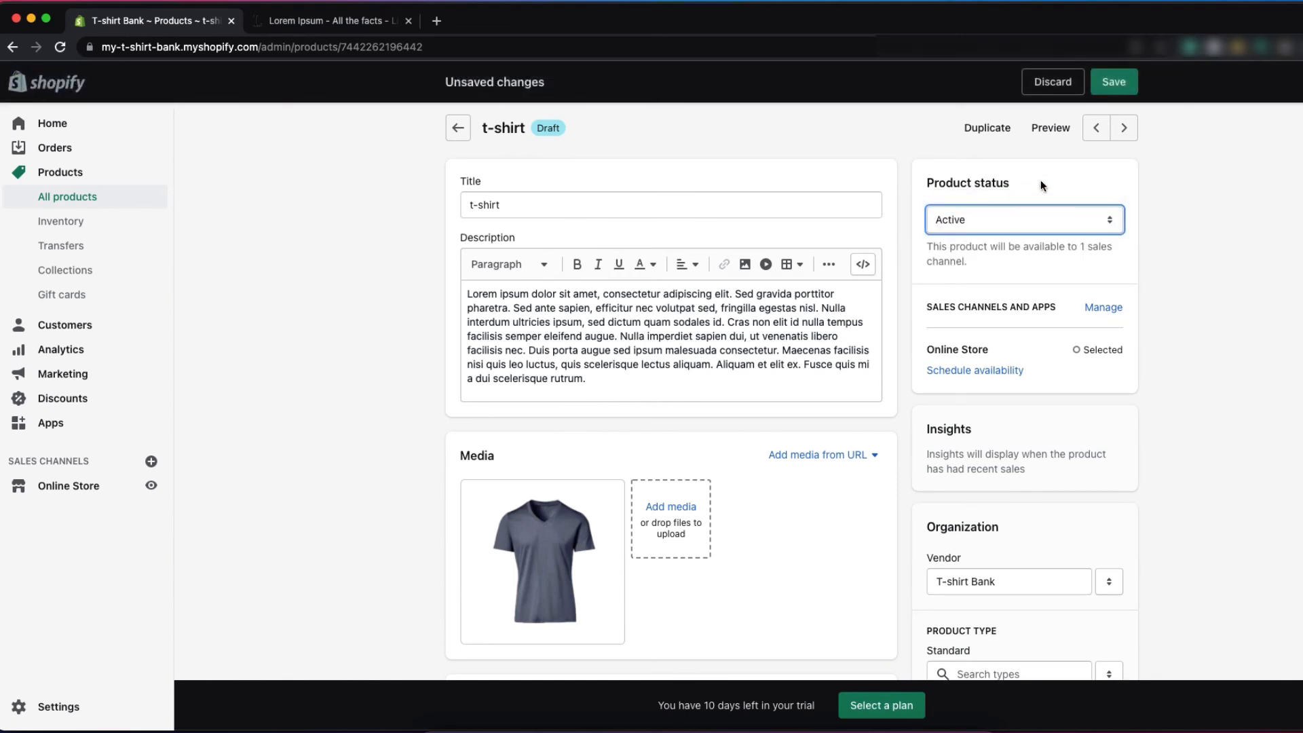
pyautogui.click(1119, 90)
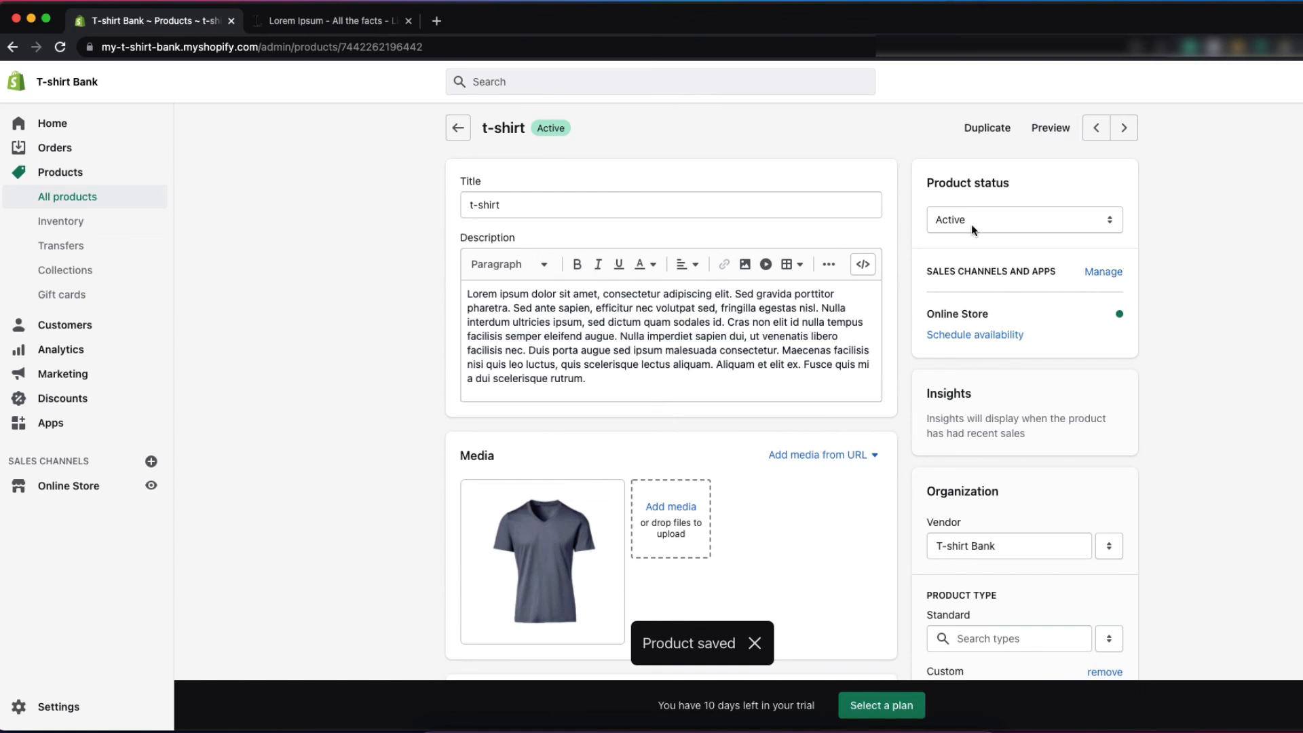
# Step: Preview the t-shirt in the online store and examine its image, price, size choices, description and related products
pyautogui.click(1051, 128)
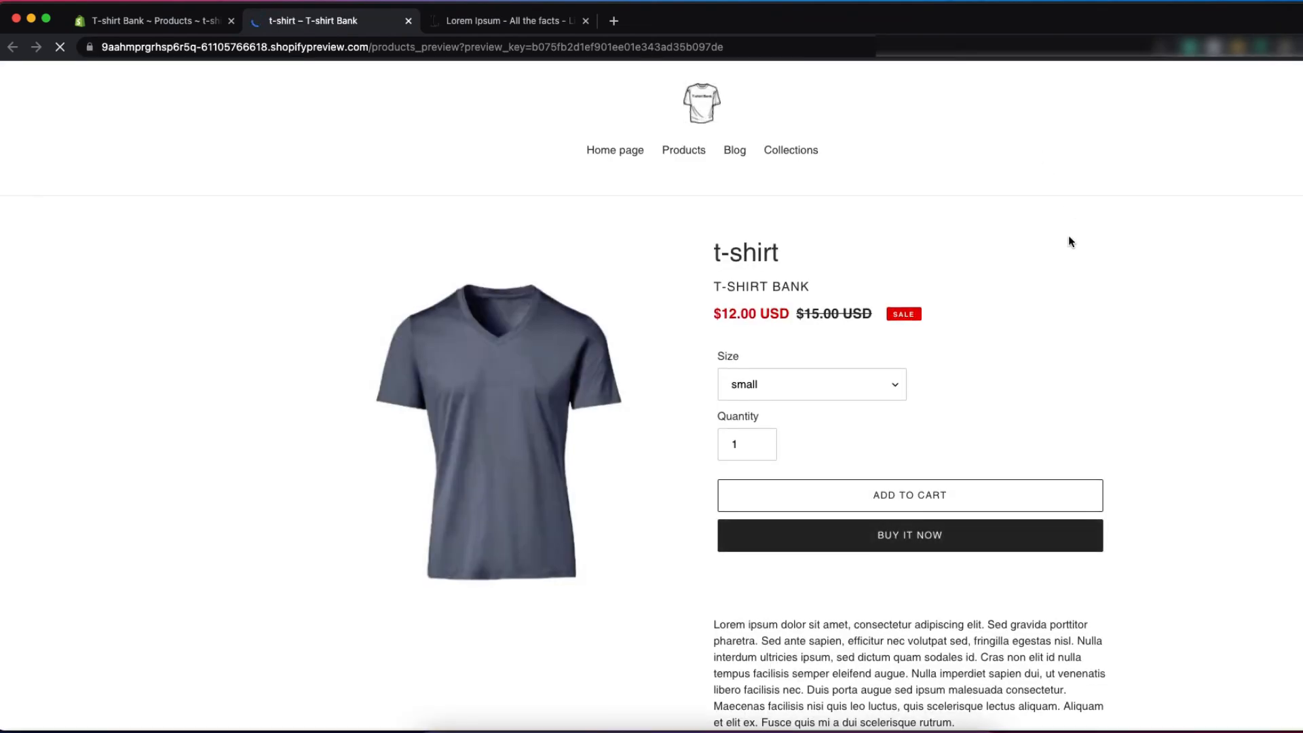
pyautogui.scroll(-3, 1064, 244)
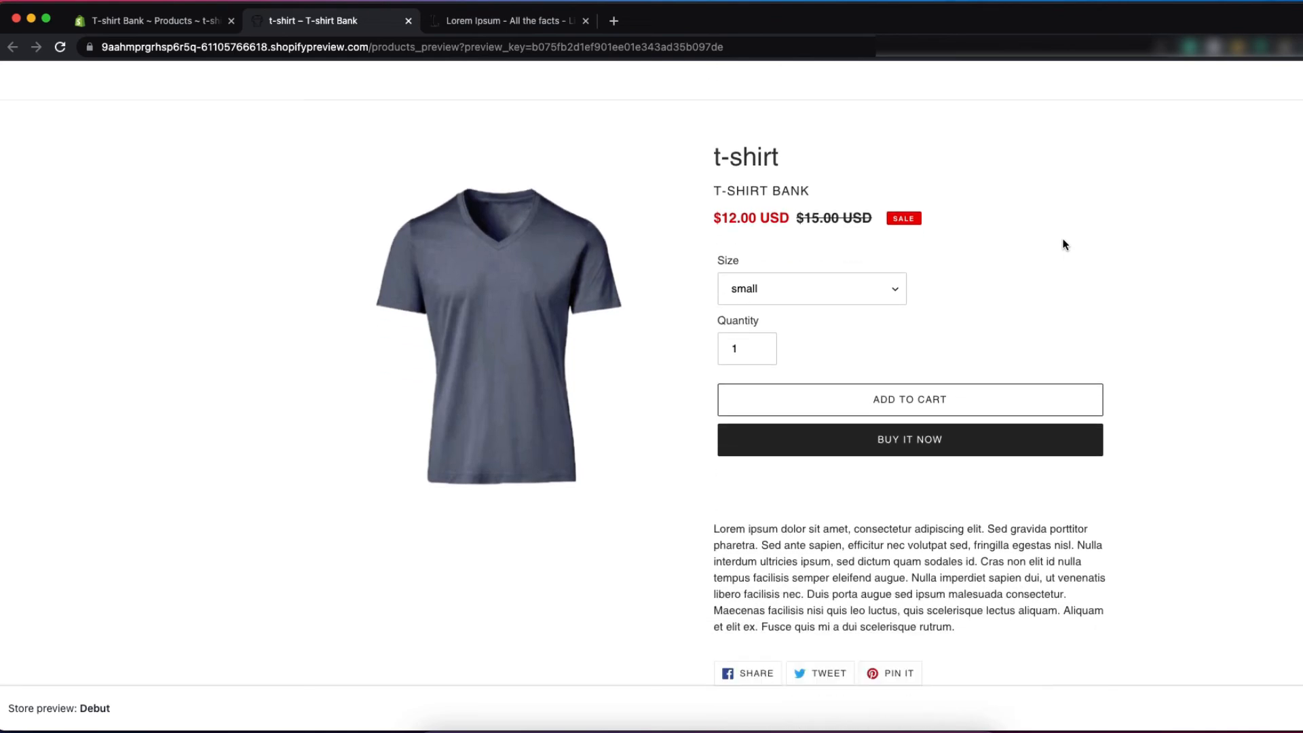
pyautogui.scroll(-6, 1053, 234)
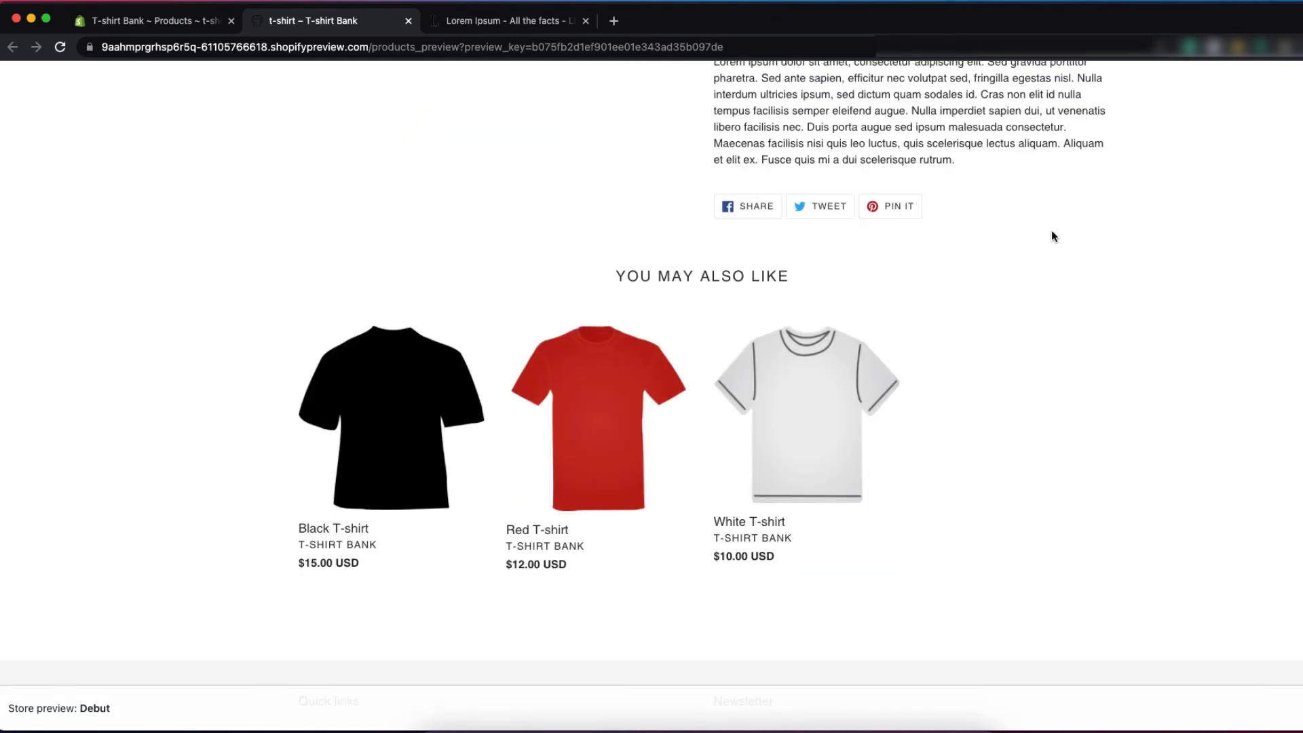
pyautogui.scroll(6, 1052, 235)
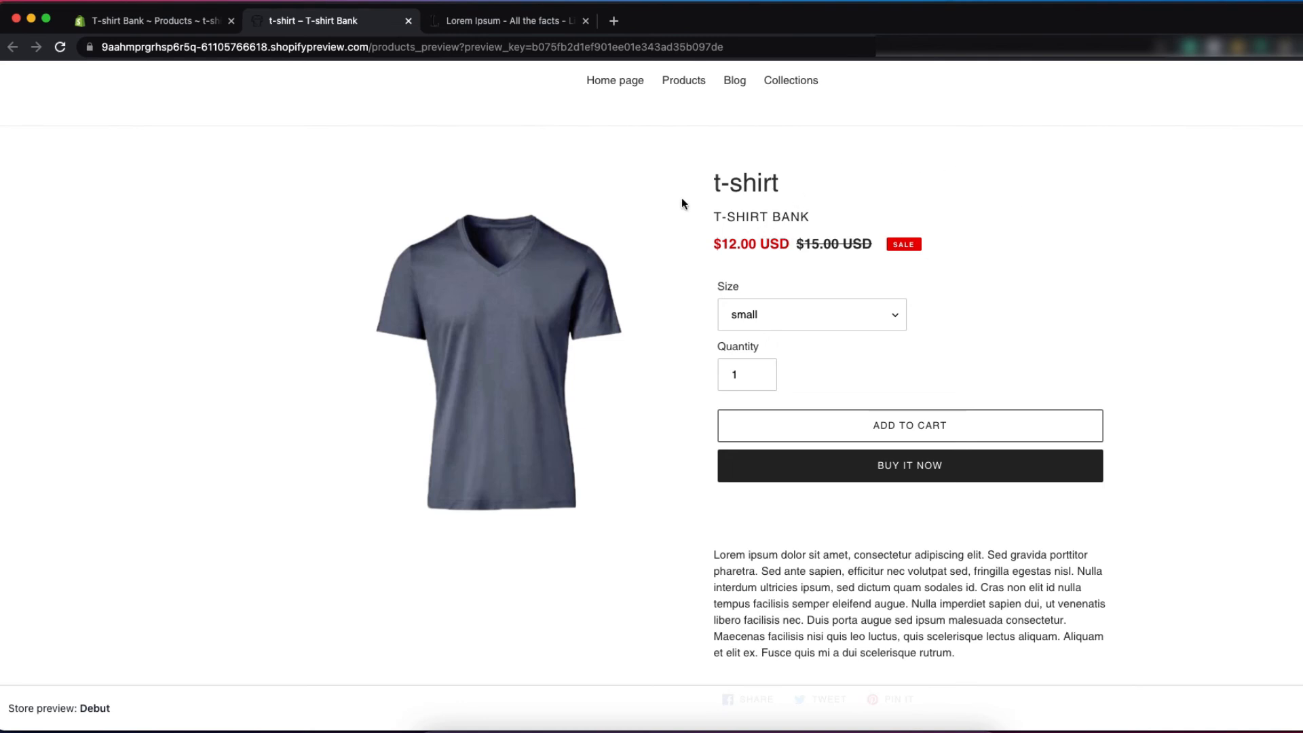
pyautogui.moveTo(547, 263)
pyautogui.click(828, 319)
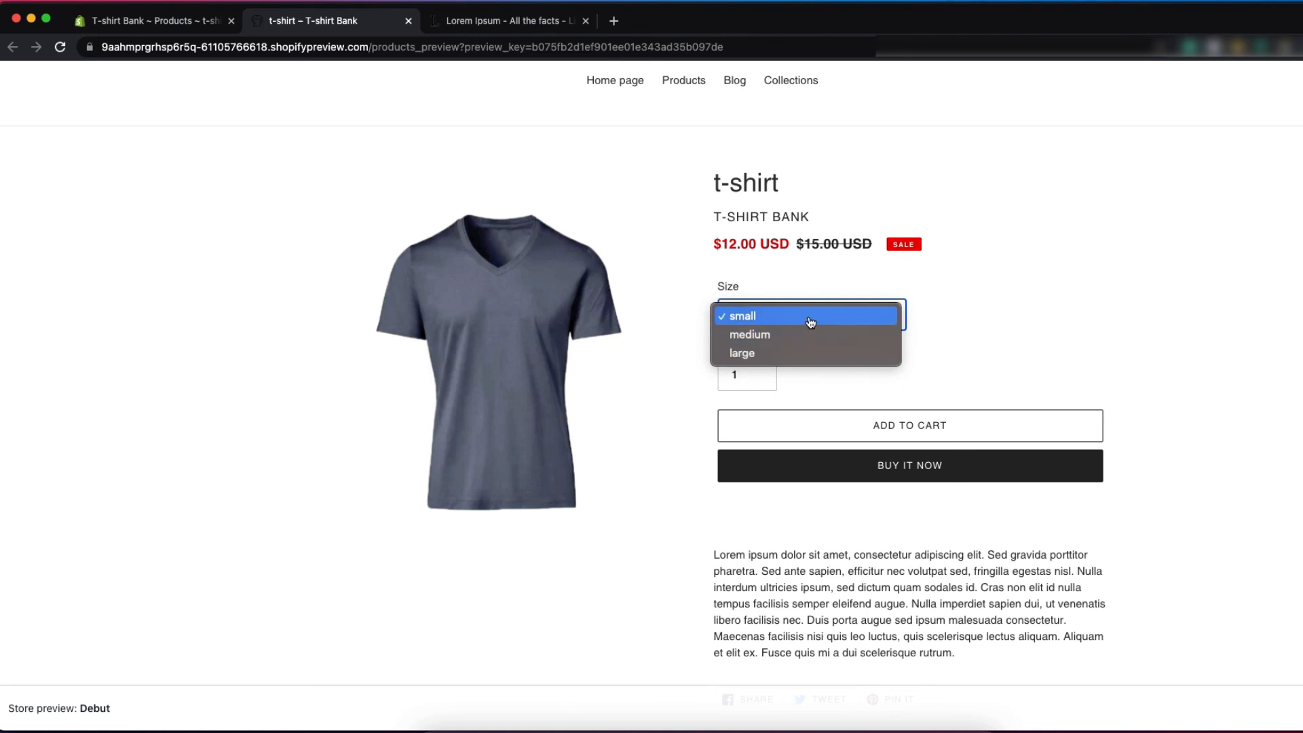
pyautogui.click(997, 323)
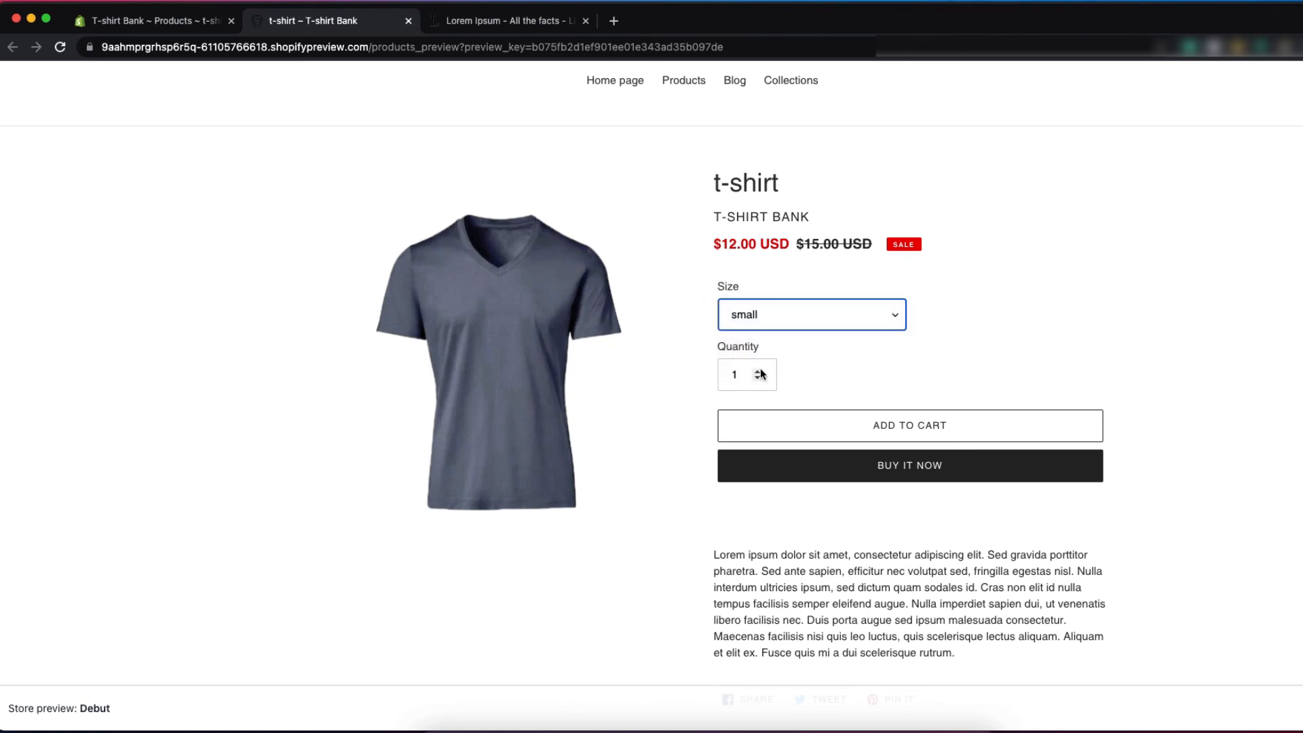
pyautogui.scroll(1, 1012, 350)
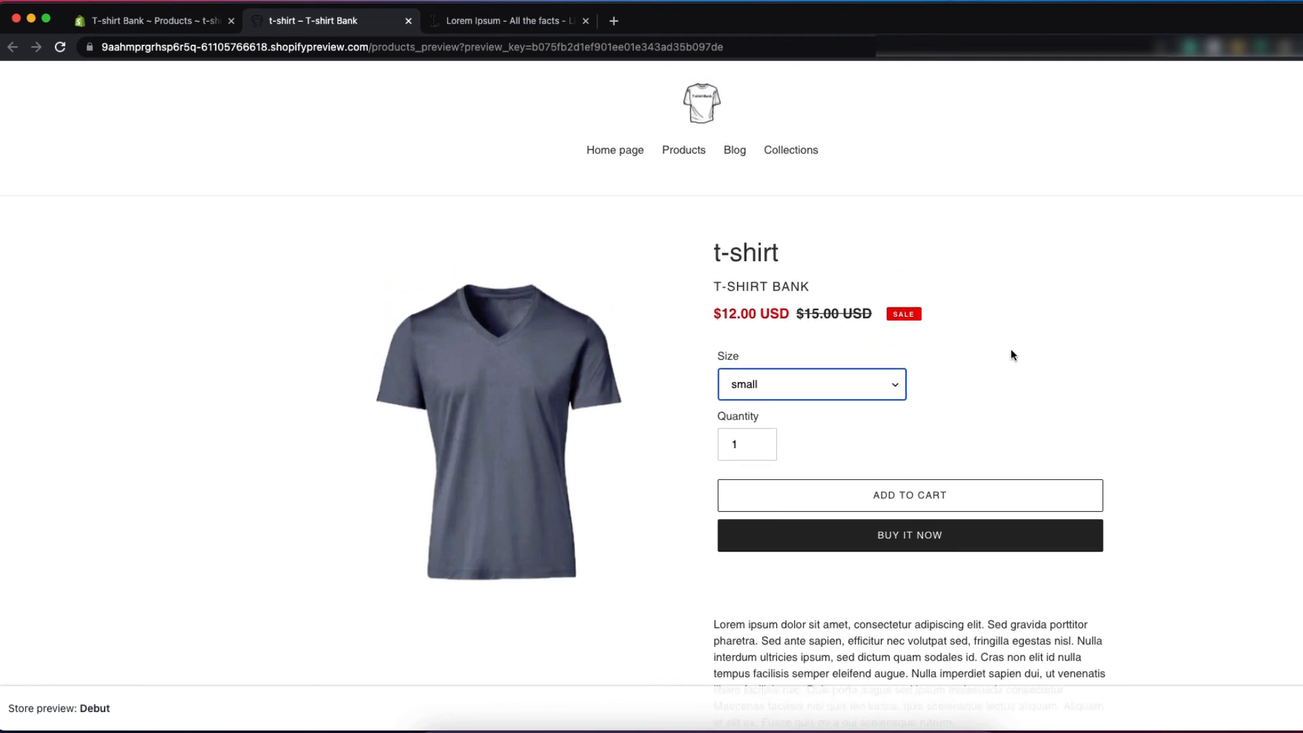
pyautogui.scroll(-7, 1011, 350)
pyautogui.scroll(-3, 1011, 353)
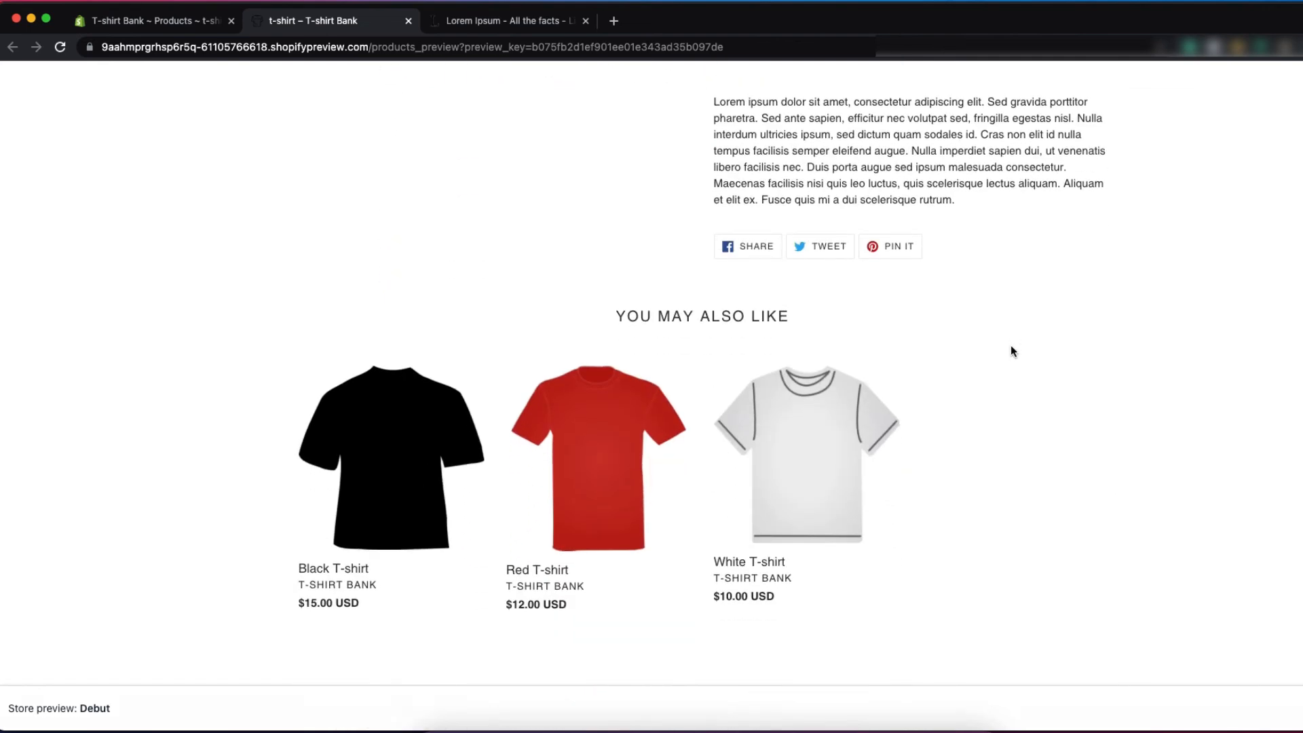
pyautogui.scroll(4, 1011, 351)
pyautogui.scroll(6, 1011, 349)
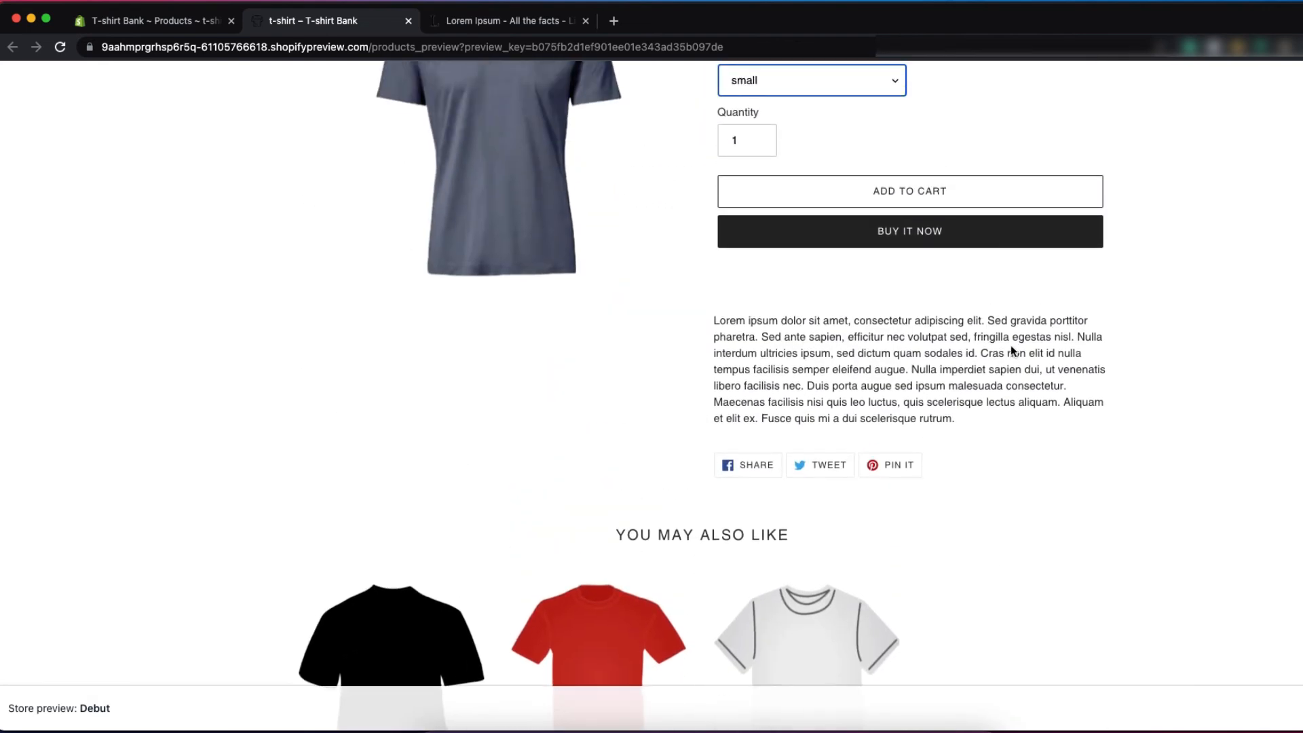